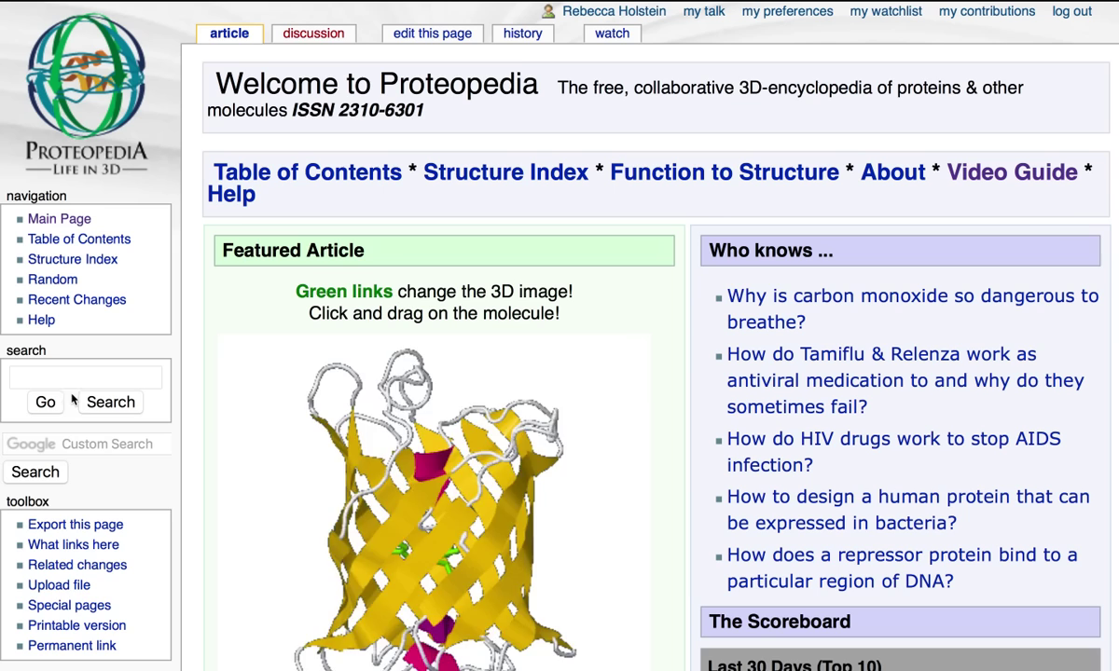
Step: Find and open the page sandbox_9990 through the site search
left_click(51, 377)
type("sandbox")
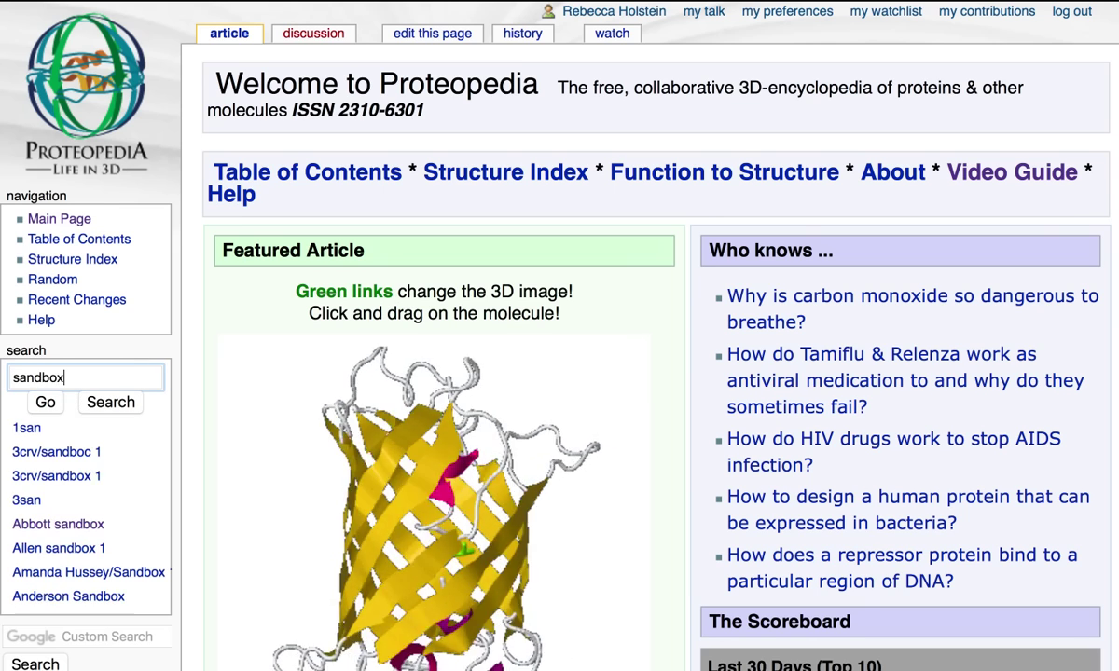
type("_9990")
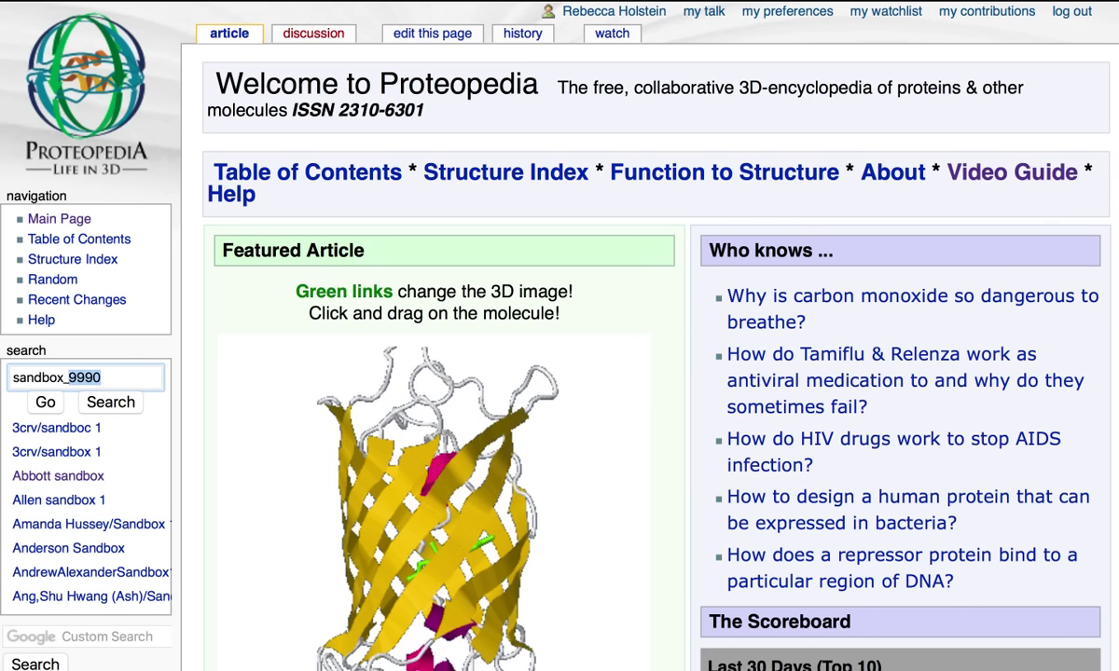
key("Return")
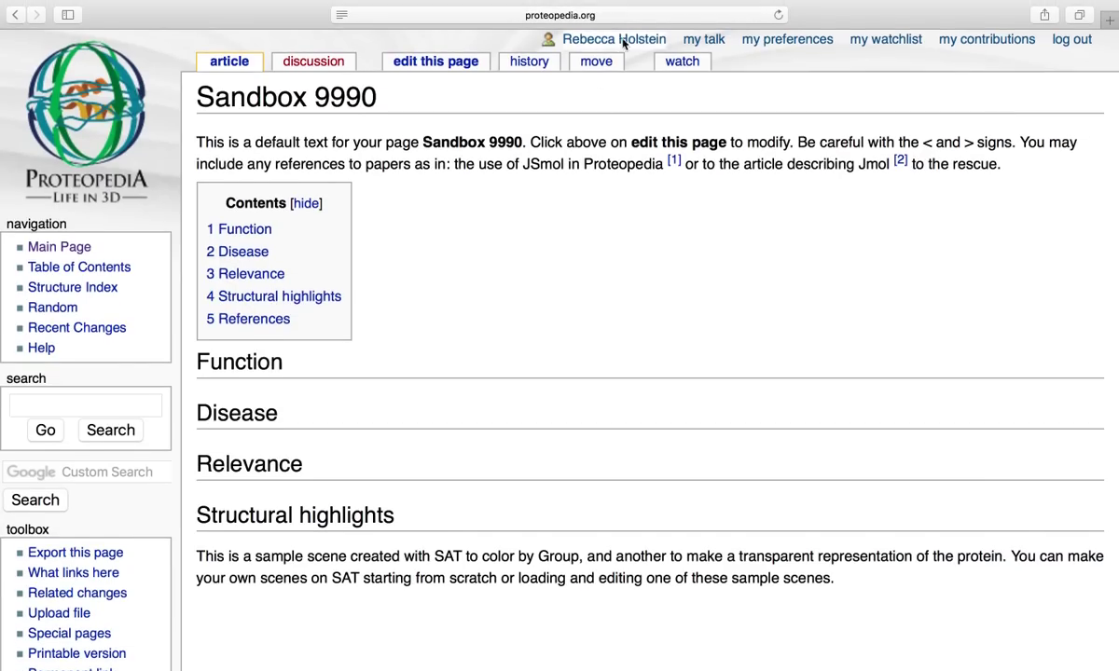
Step: Open Sandbox 9990 for editing and insert the 3D structure section template on a new line above the default text
left_click(462, 67)
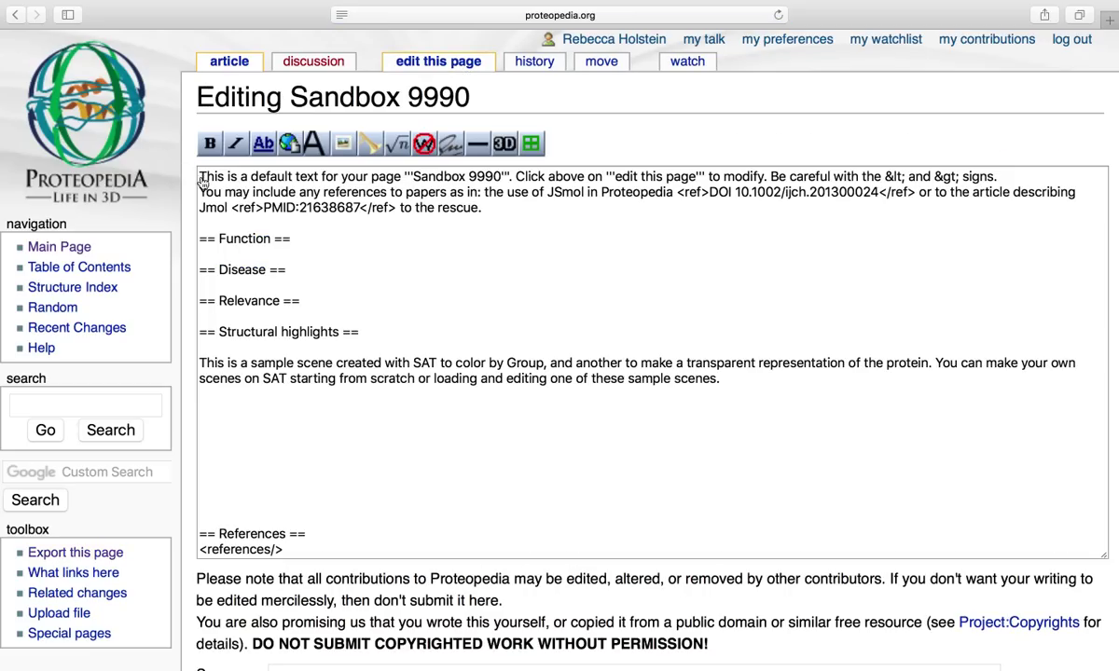
left_click(199, 176)
key("Return")
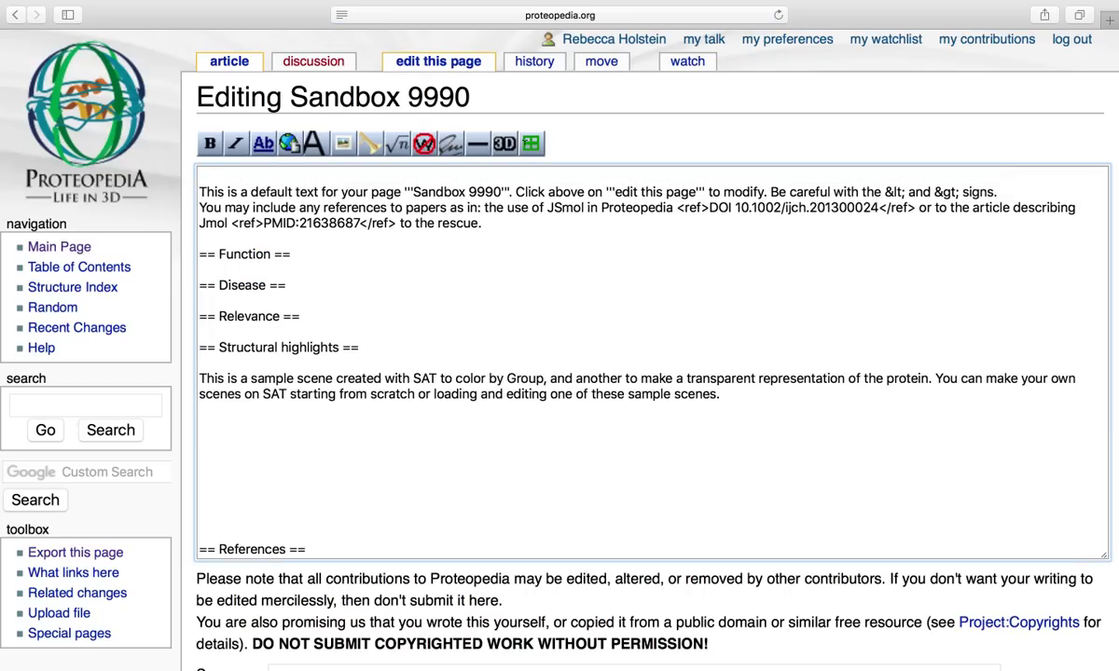
left_click(531, 144)
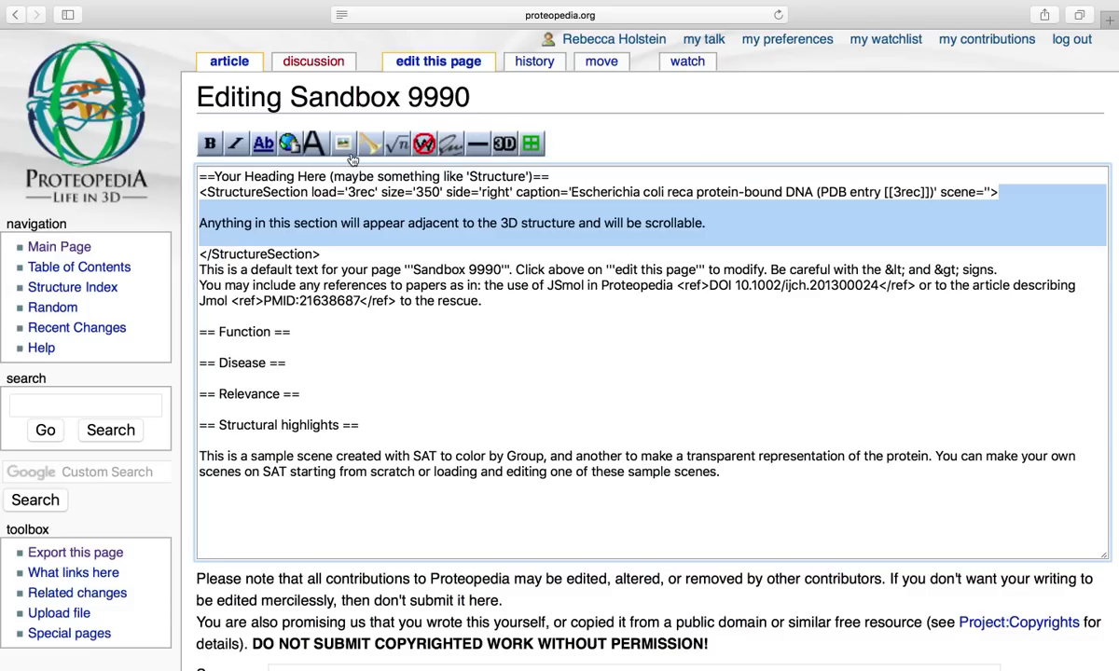
Step: Replace the placeholder heading of the inserted structure section with "Sandbox Page"
left_click_drag(214, 176, 534, 173)
key("BackSpace")
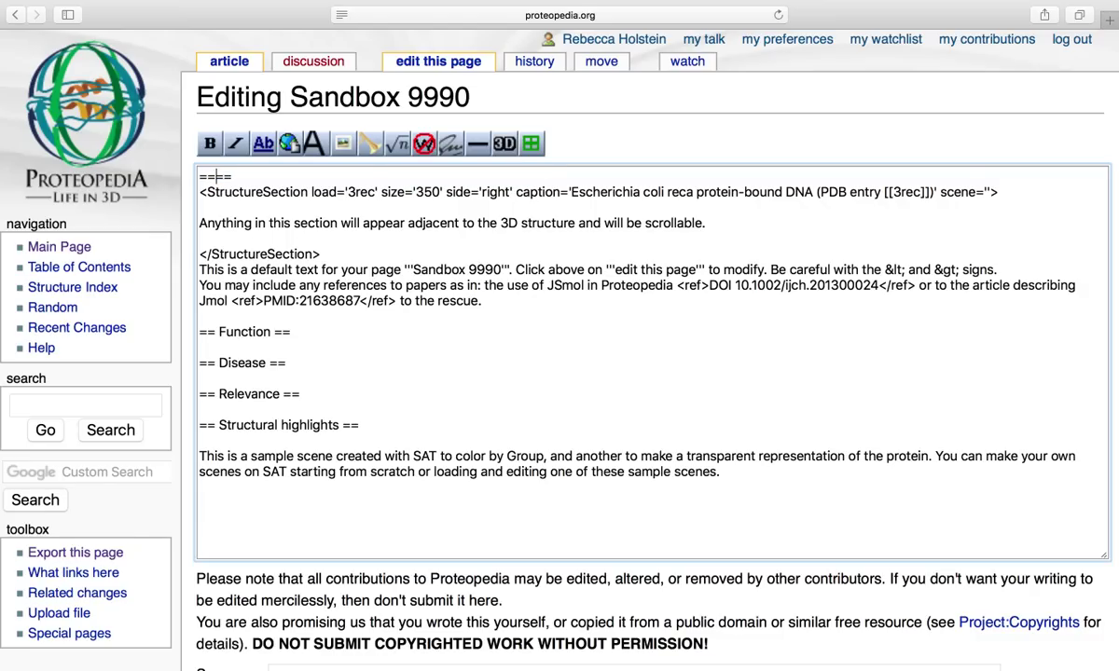
type("Sandbox Page")
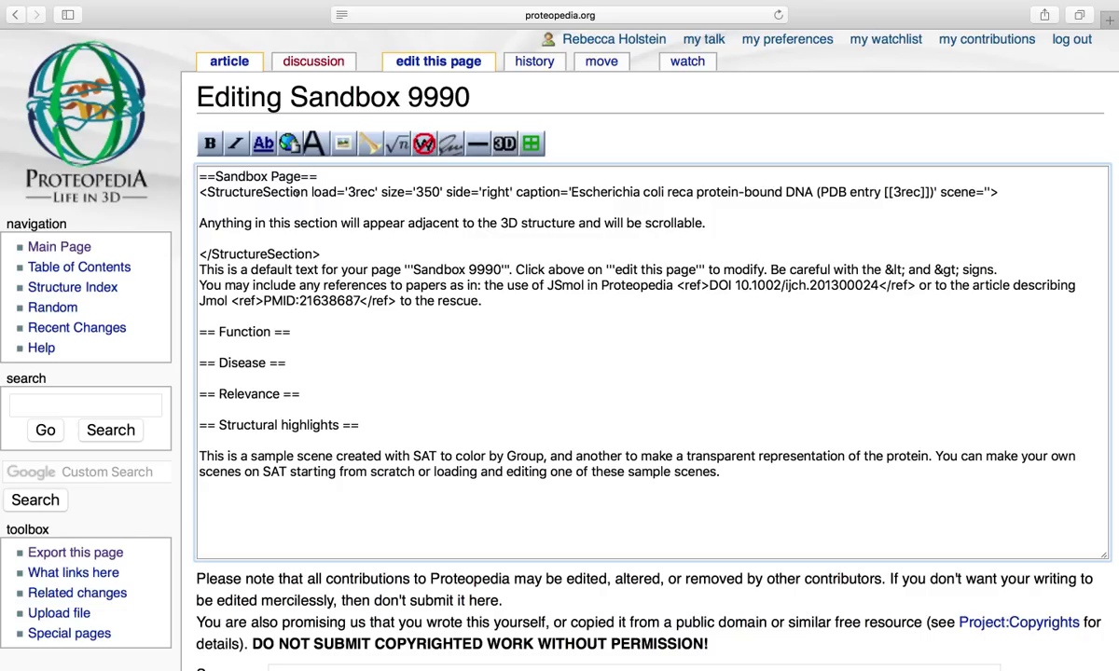
Step: Set the StructureSection tag to load 4zjf and give it the caption "GP1 of Lassa Virus"
double_click(359, 191)
key("BackSpace")
type("4zjf")
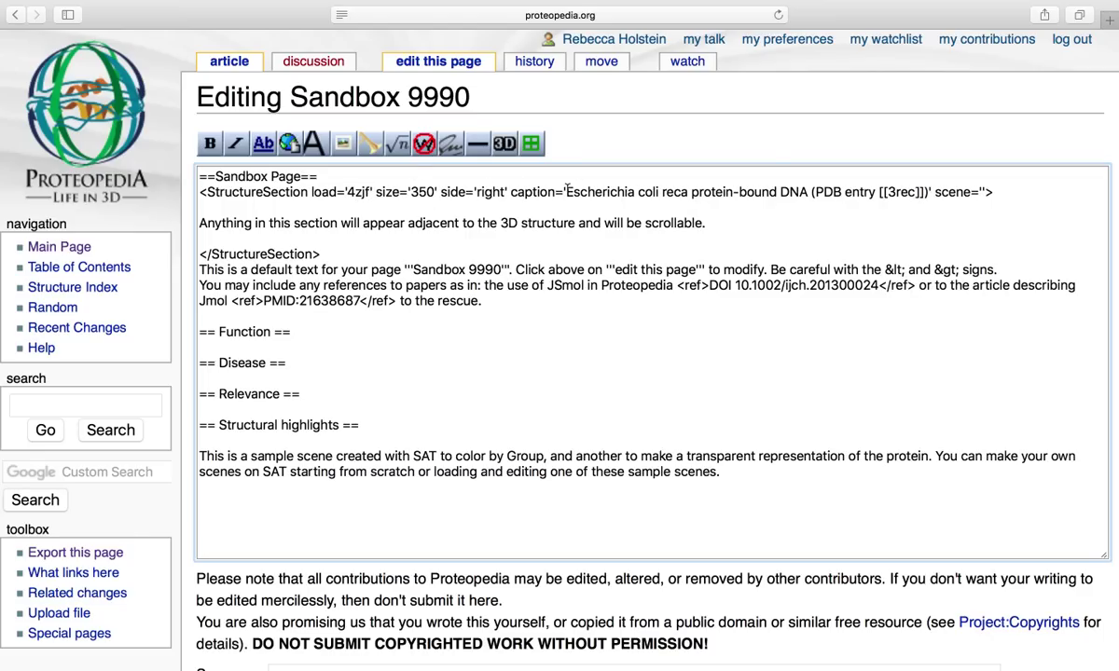
left_click_drag(566, 190, 931, 192)
key("BackSpace")
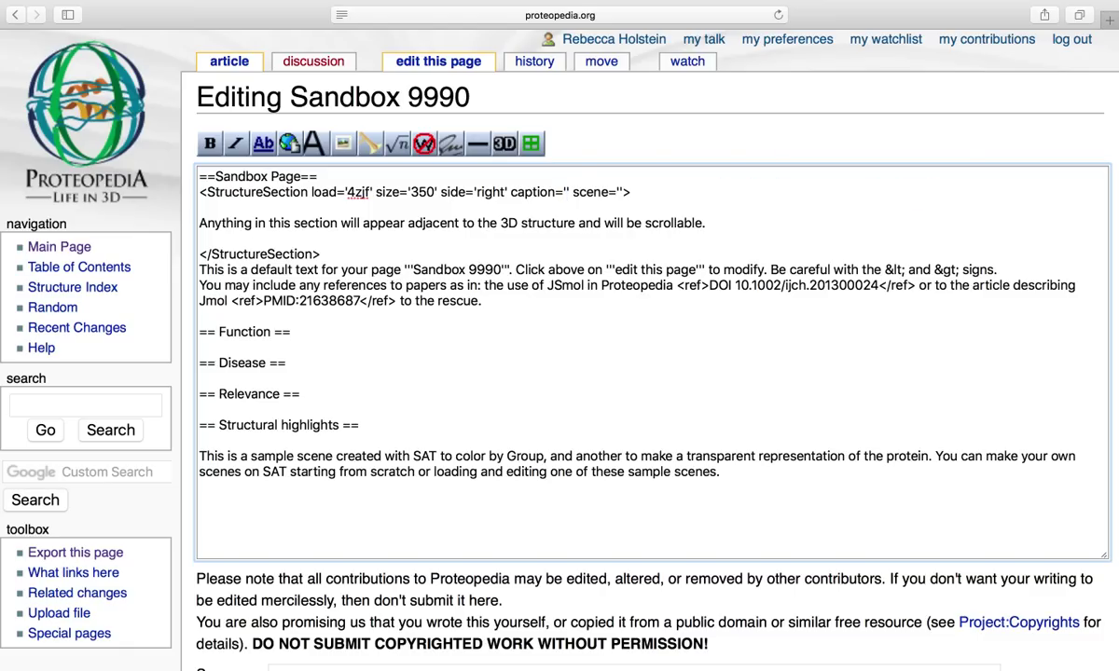
type("GP1 of La")
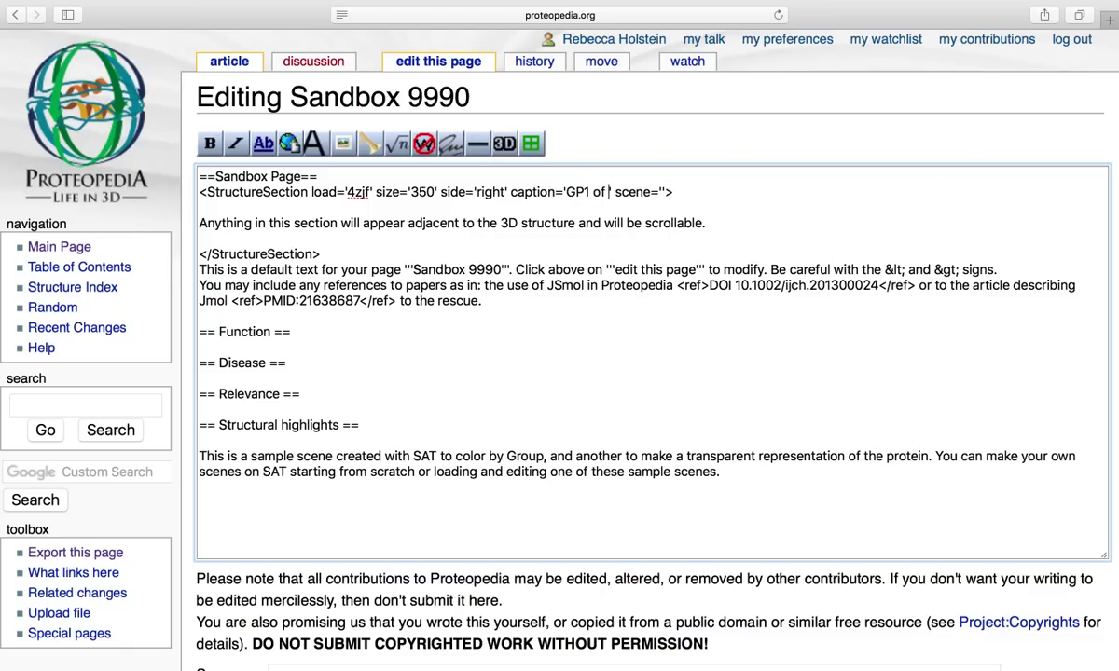
type("ssa Virus")
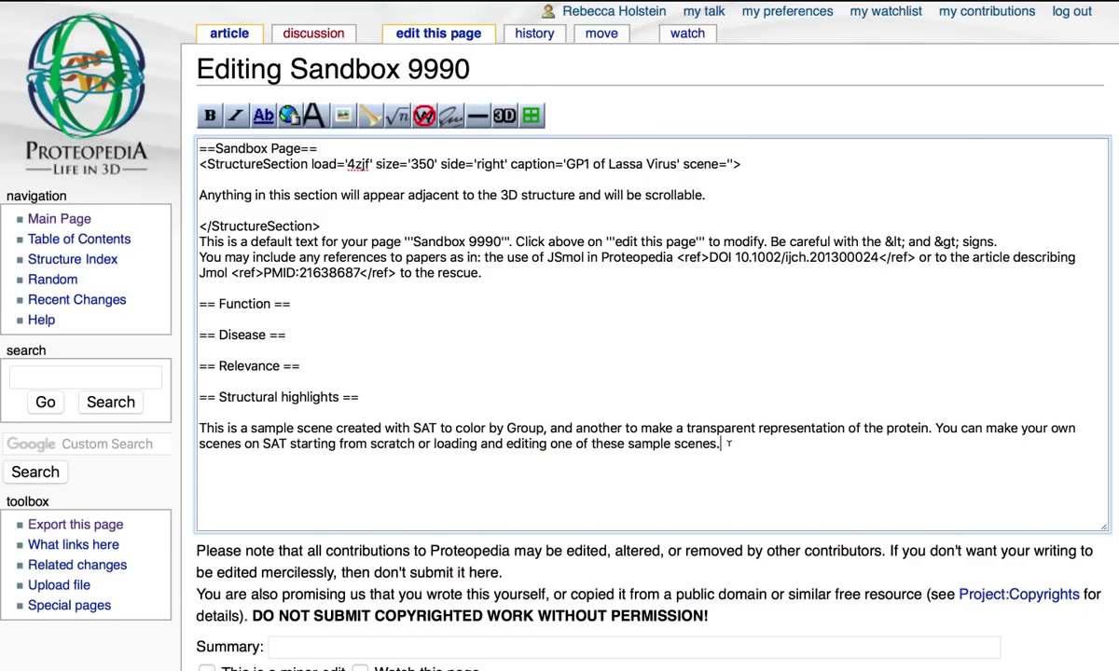
Step: Move the default text, from the intro through the structural highlights paragraph, into the structure section in place of its placeholder sentence
left_click_drag(720, 444, 197, 268)
key("super+c")
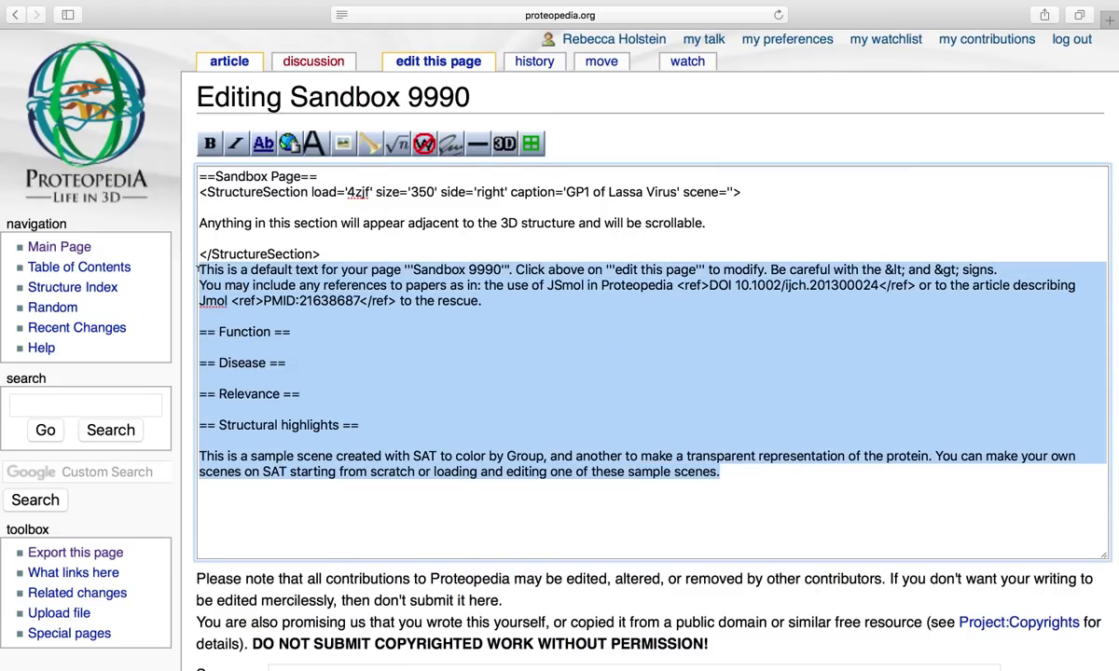
key("BackSpace")
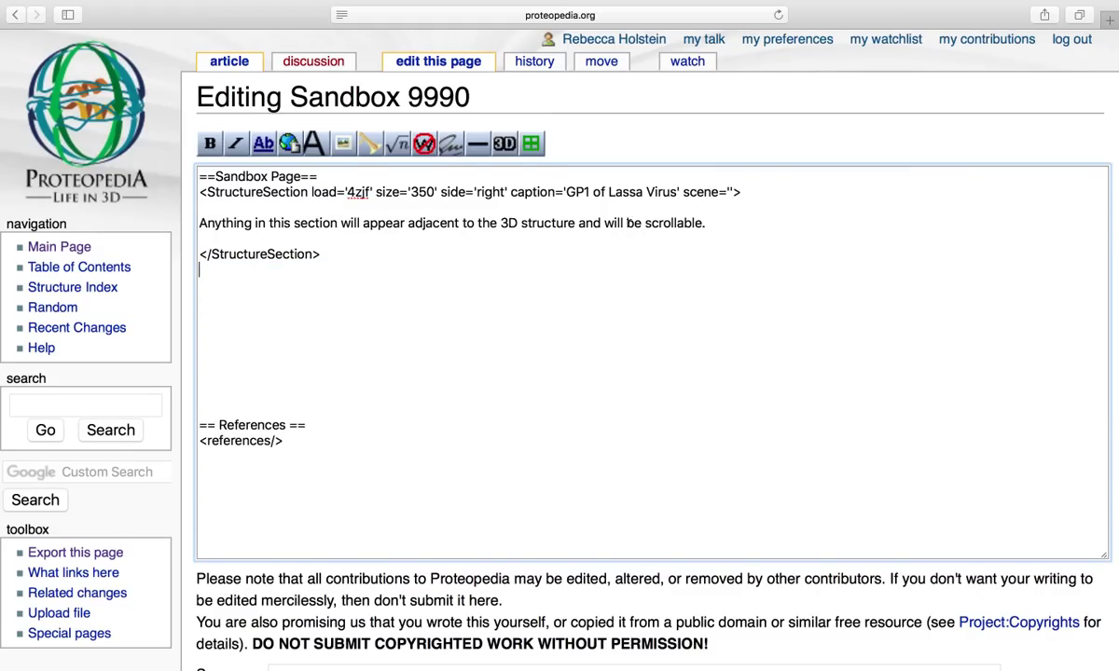
left_click_drag(707, 223, 196, 223)
key("super+v")
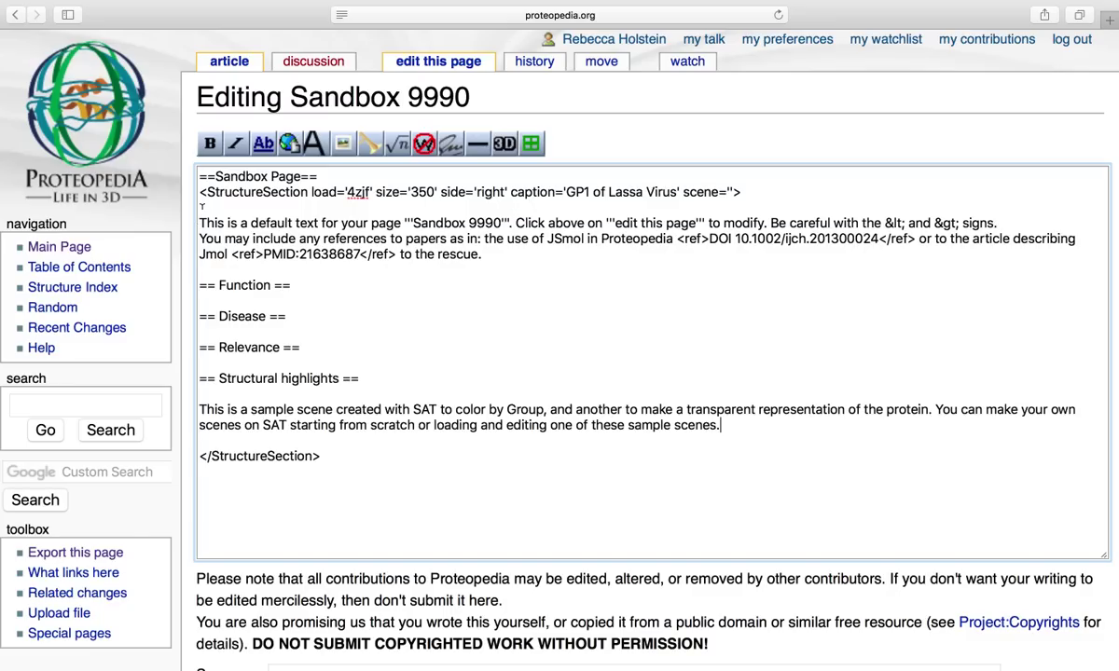
Step: Add the line "Histidine triad of the GP1 of Lassa Virus" above the default text inside the structure section
left_click(200, 206)
key("Return")
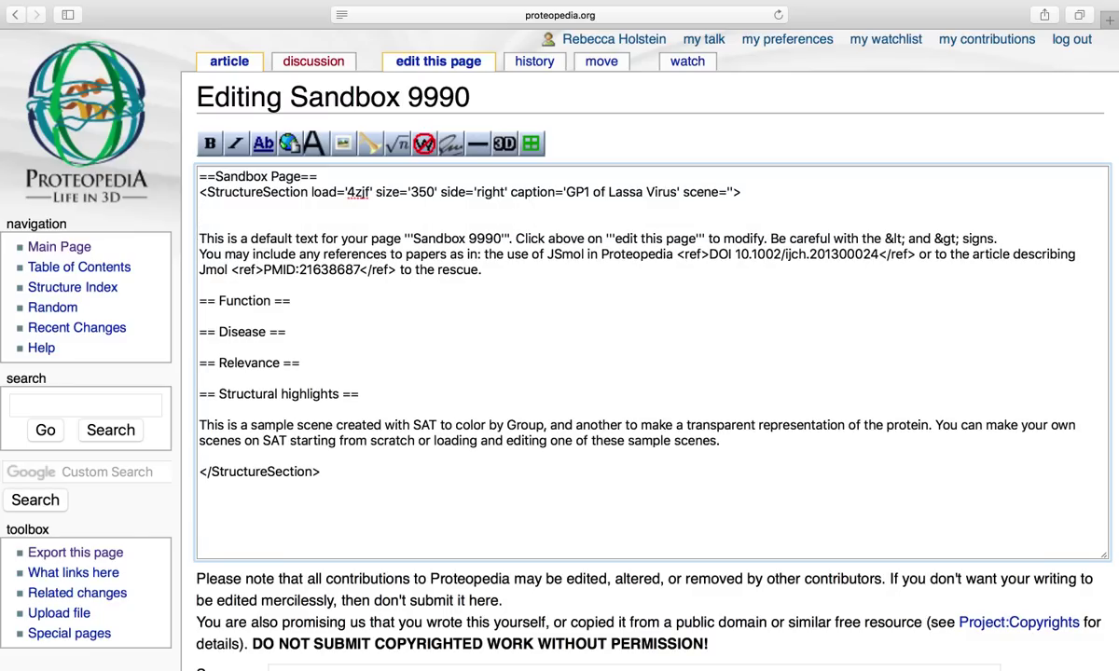
key("Return")
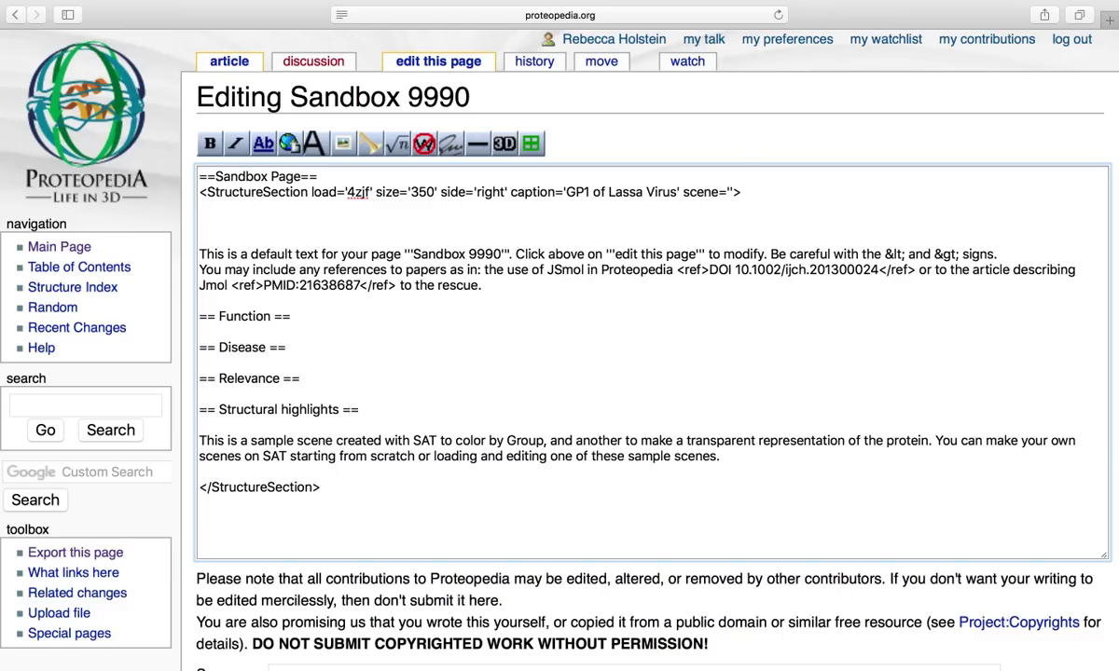
type("Histidine triad of ")
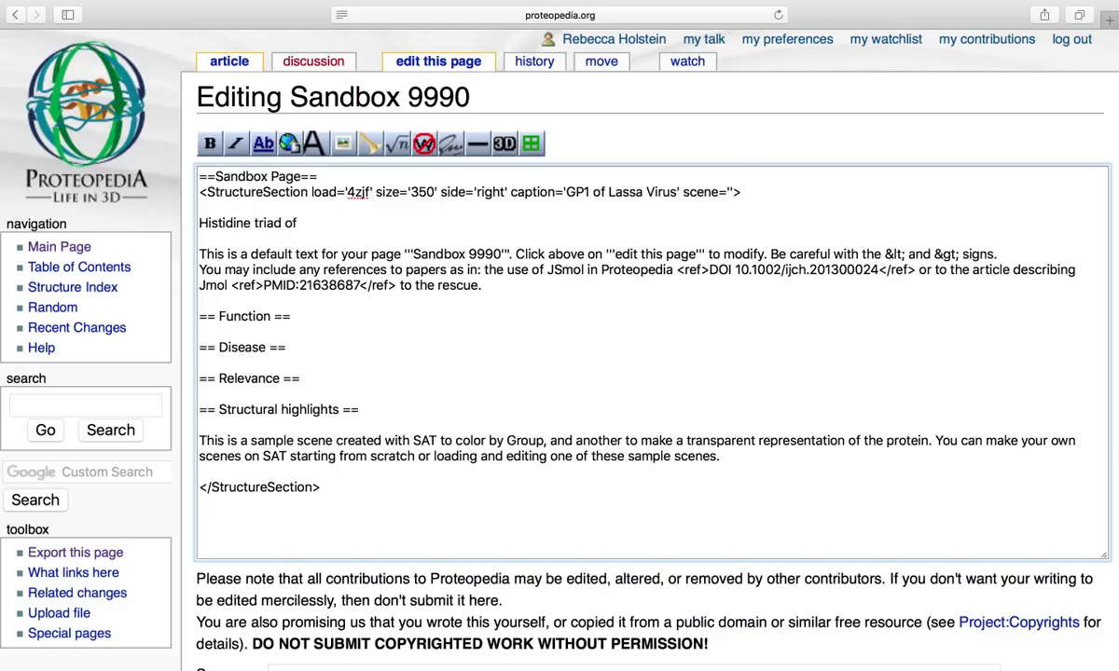
type("the GP1 of Las")
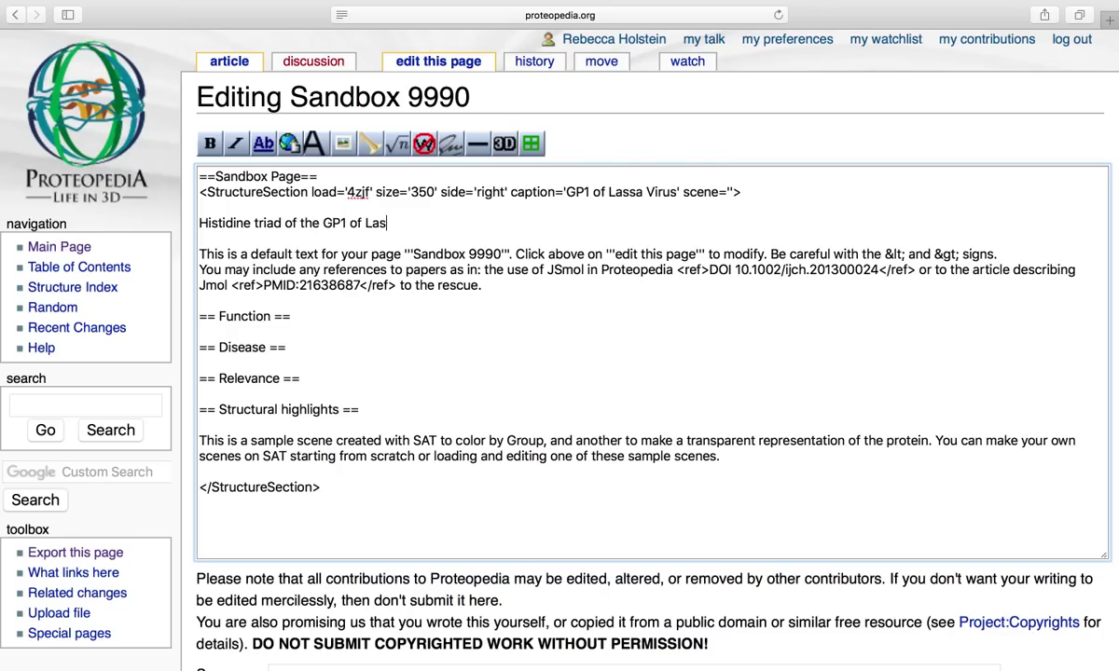
type("sa Virus")
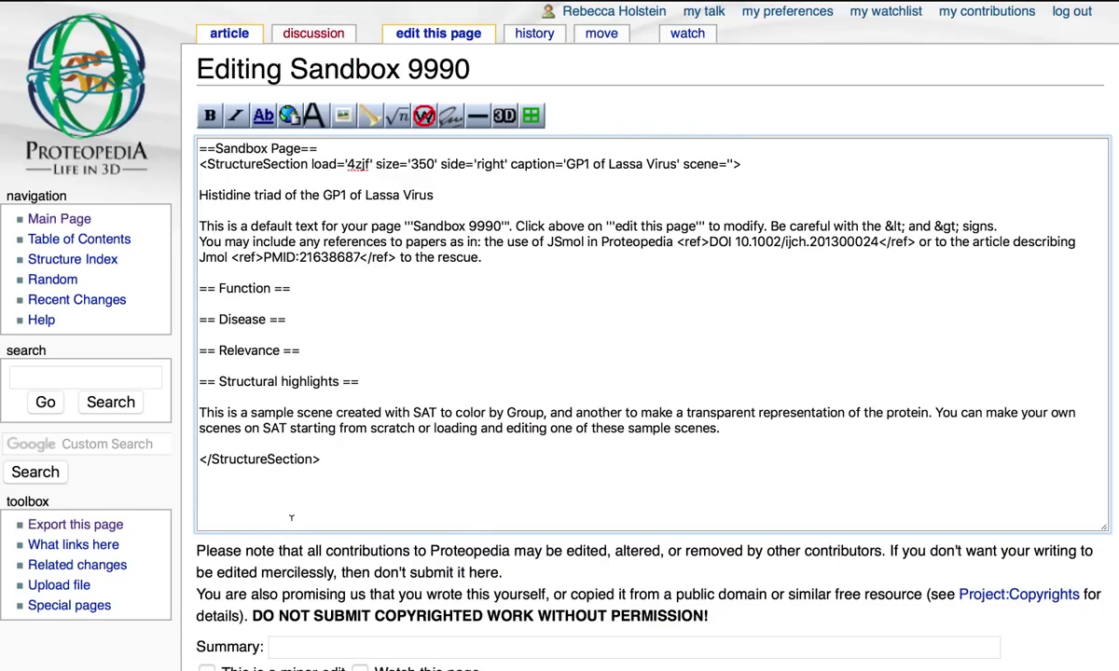
Step: Save the edited page and look through the resulting article beside its 3D structure
scroll(353, 583, "down", 2)
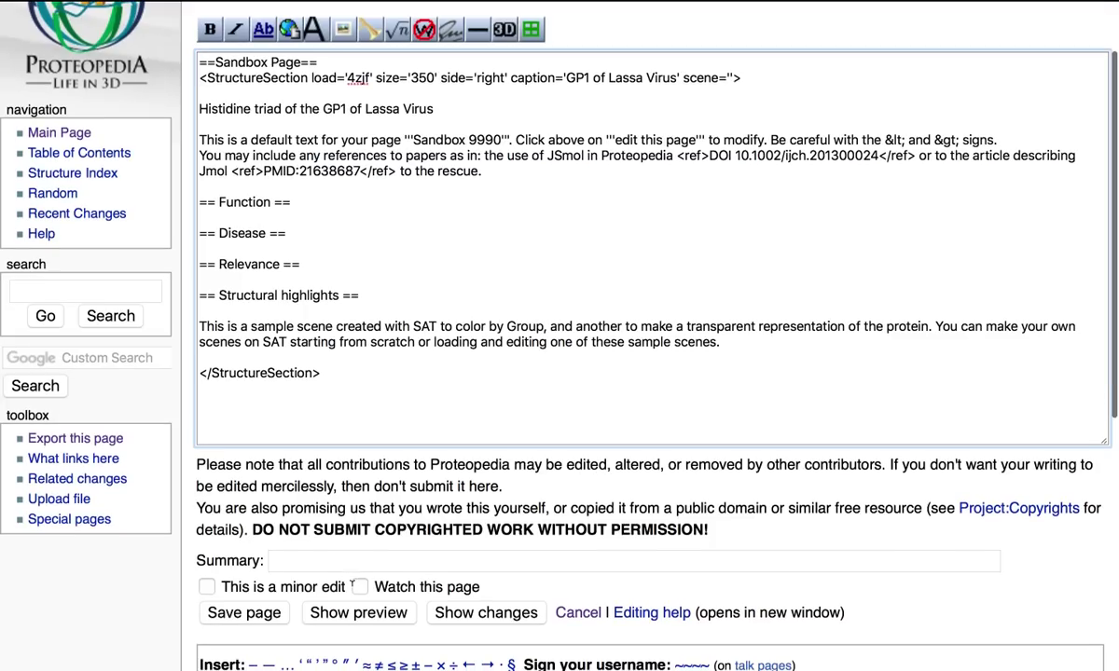
left_click(244, 613)
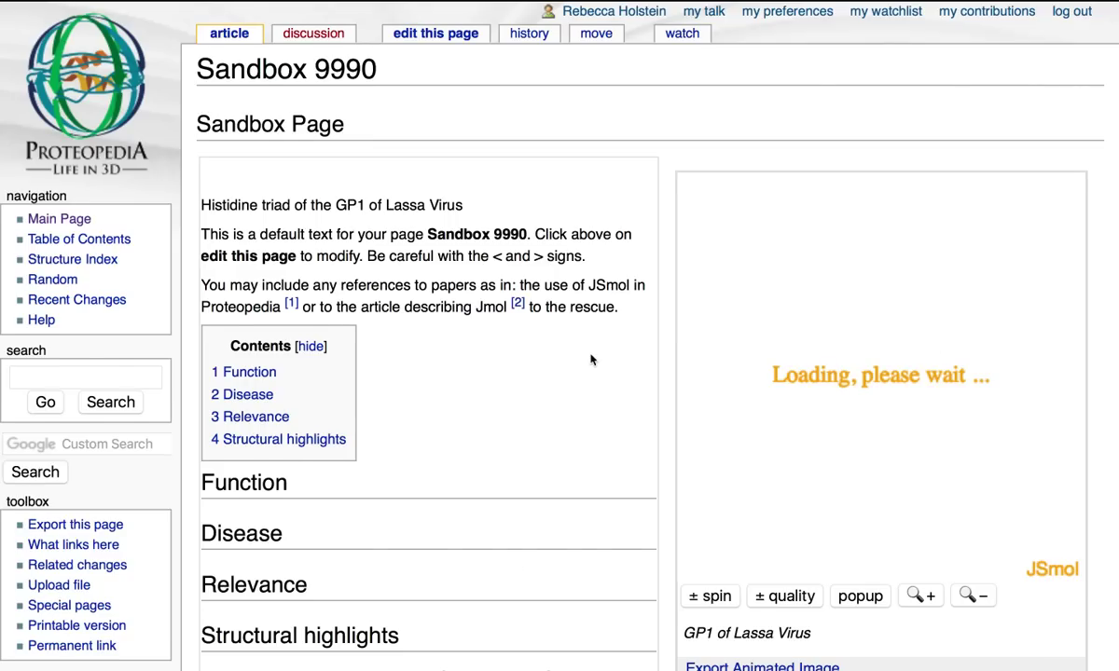
scroll(545, 341, "down", 3)
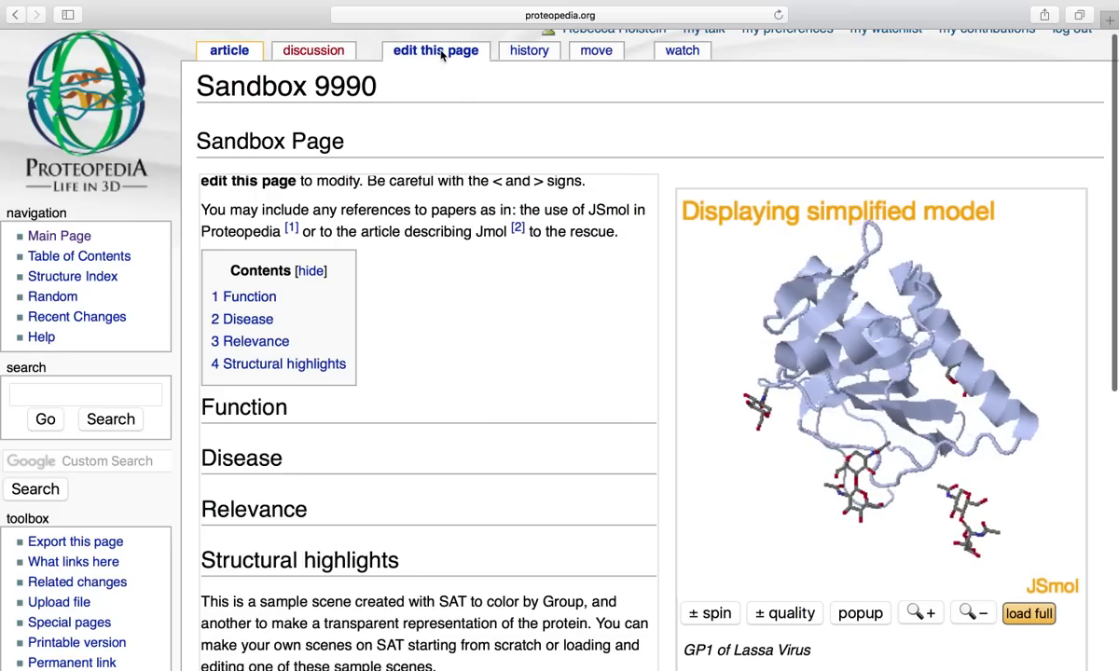
Step: Reopen Sandbox 9990 for editing and show the SAT (Scene Authoring Tools) below the text editor
left_click(442, 54)
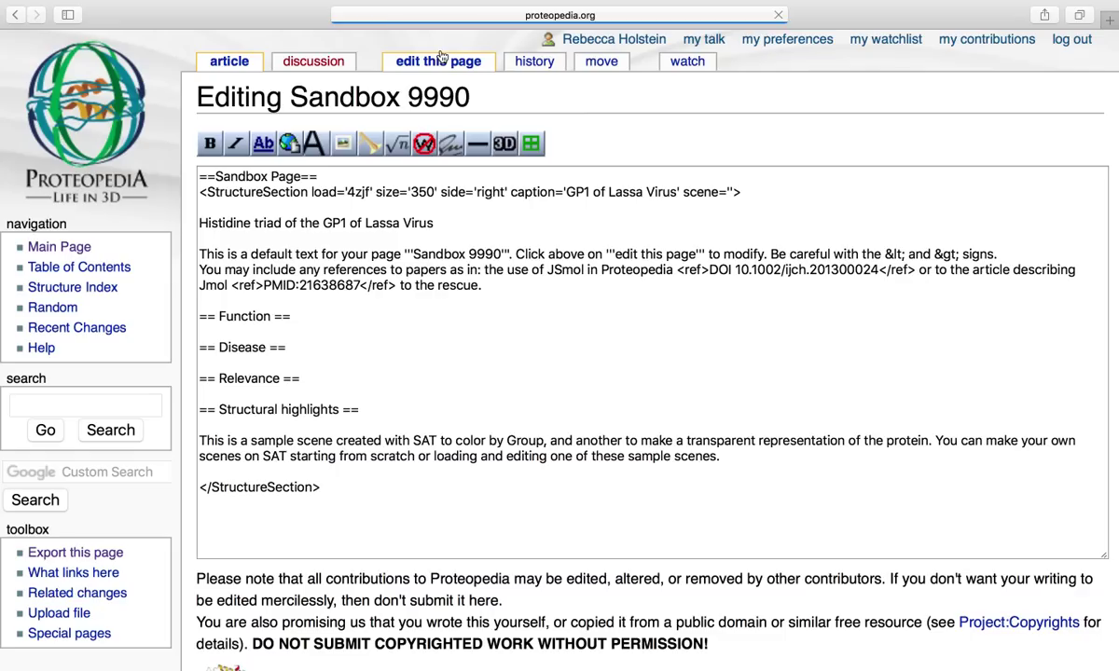
scroll(606, 522, "down", 5)
scroll(619, 559, "down", 2)
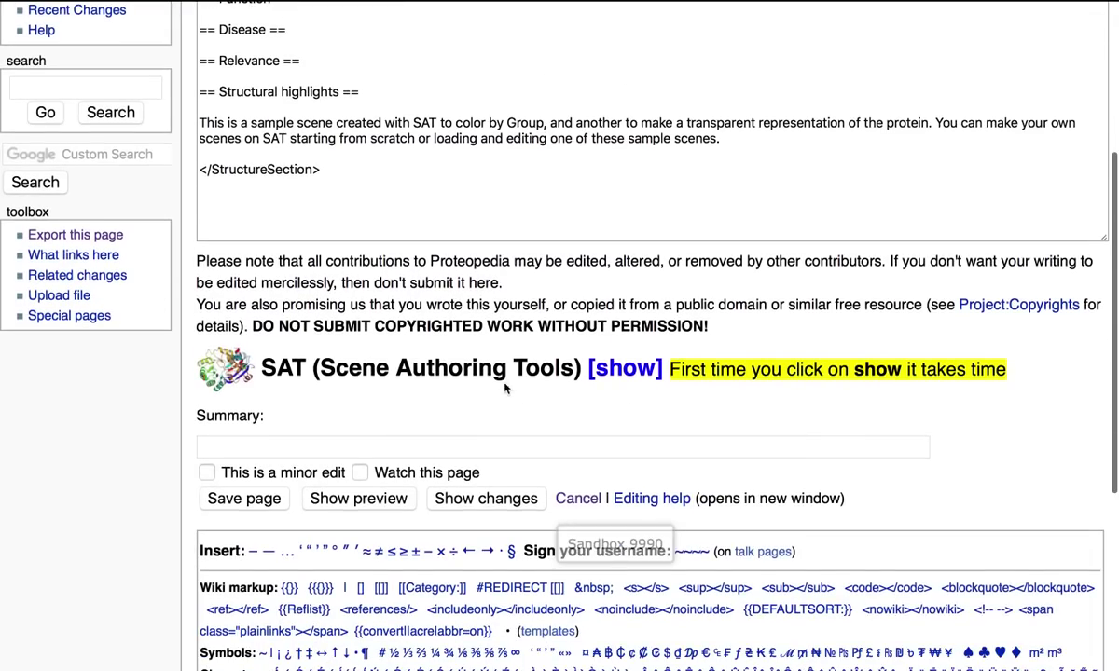
scroll(511, 403, "down", 2)
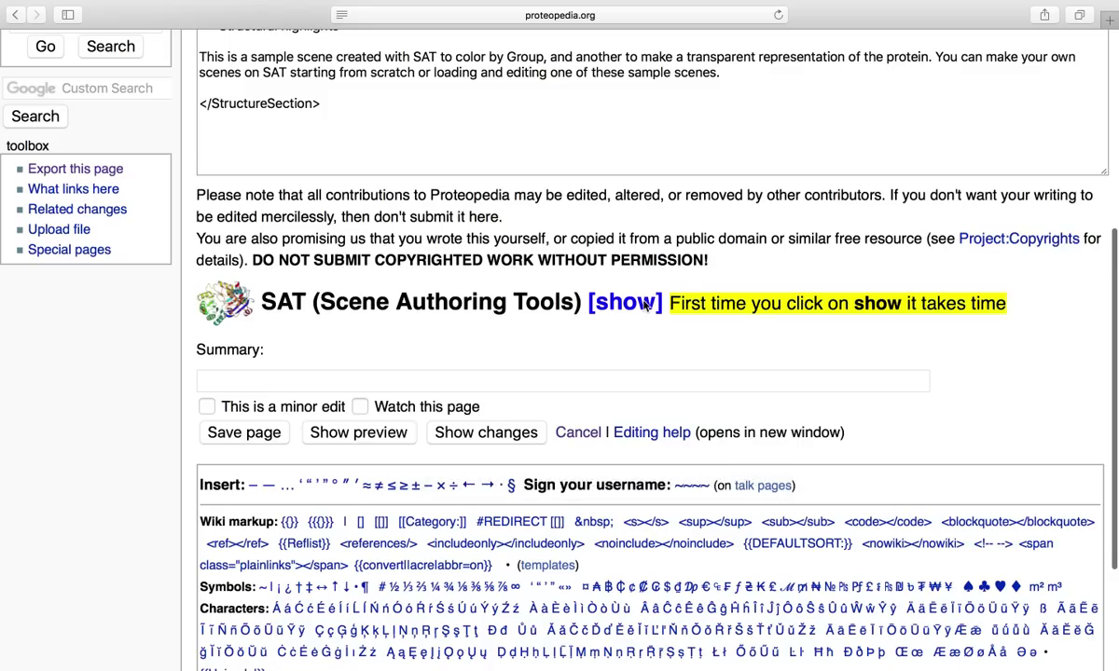
left_click(643, 305)
left_click(643, 305)
left_click(644, 305)
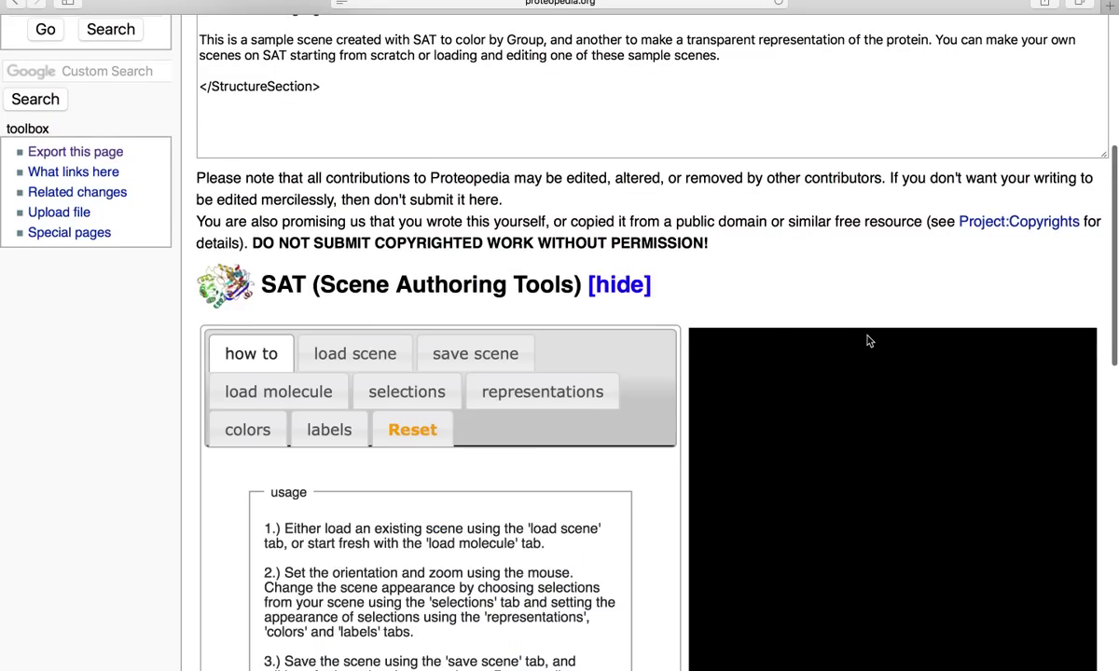
Step: Load the molecule with PDB code 4zjf into the Scene Authoring Tools
scroll(615, 280, "down", 3)
left_click(366, 245)
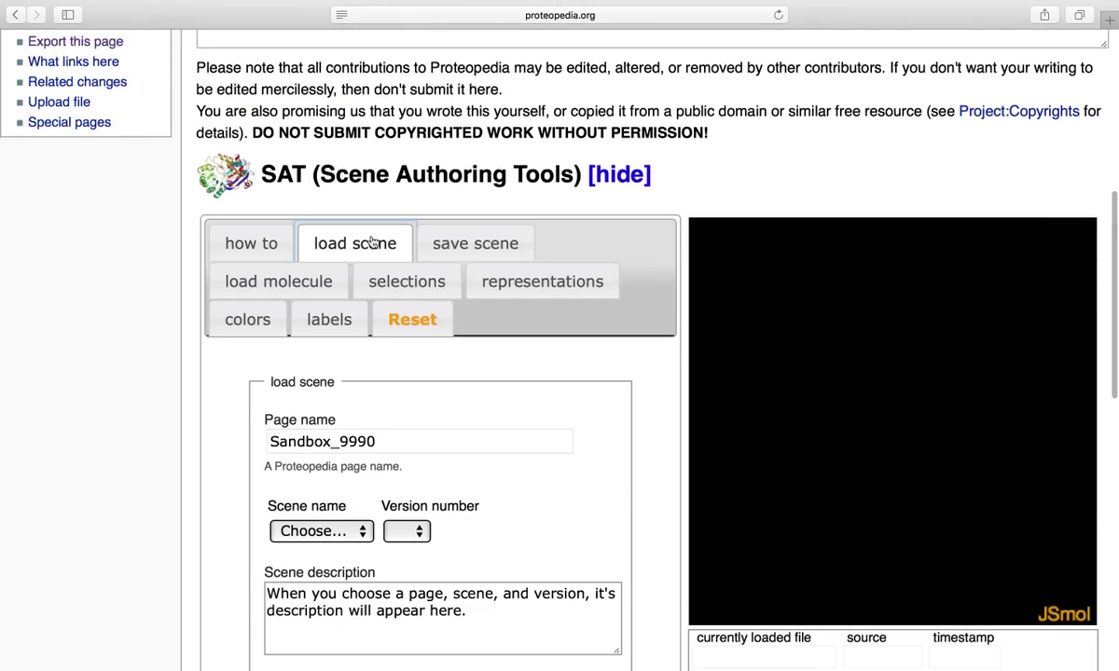
scroll(514, 210, "down", 2)
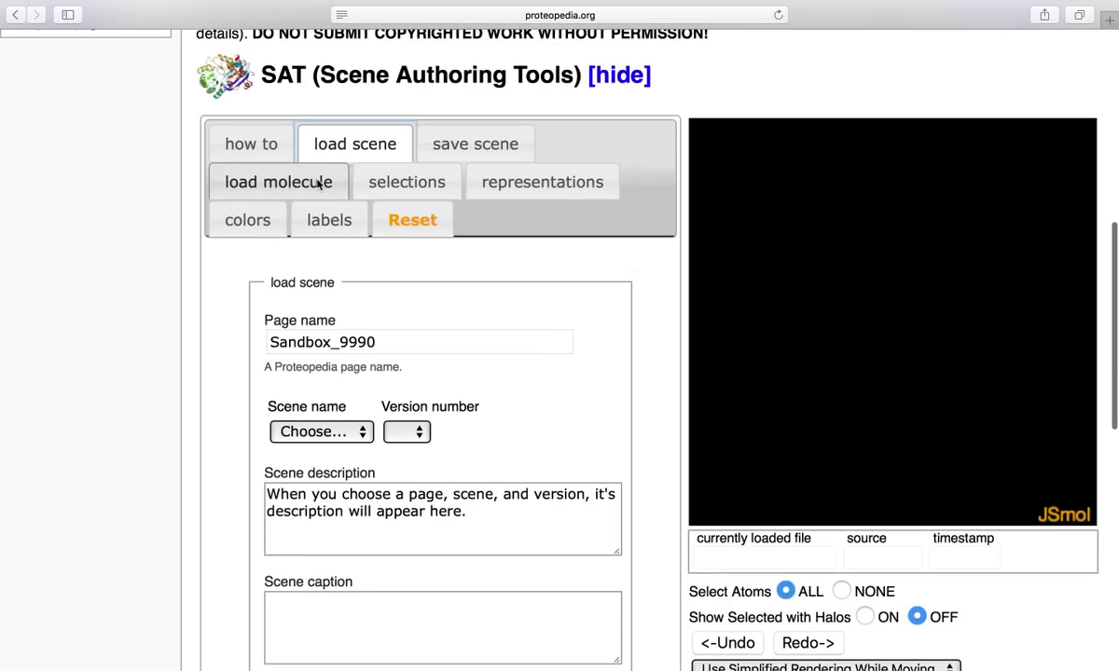
left_click(318, 184)
scroll(592, 328, "down", 1)
scroll(592, 328, "down", 2)
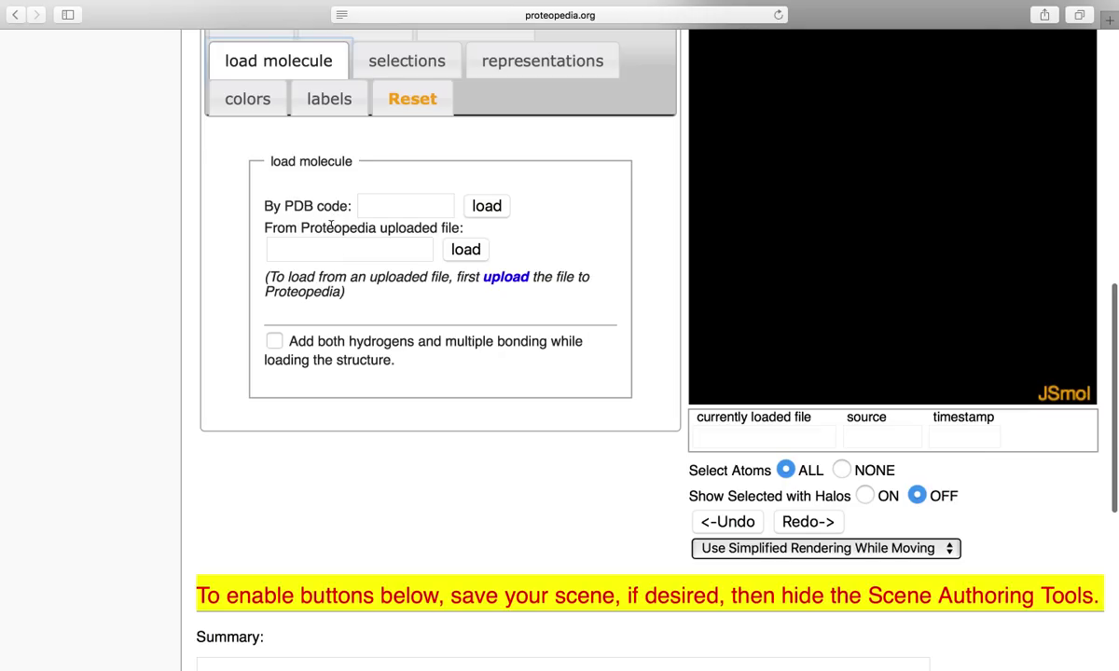
left_click(410, 203)
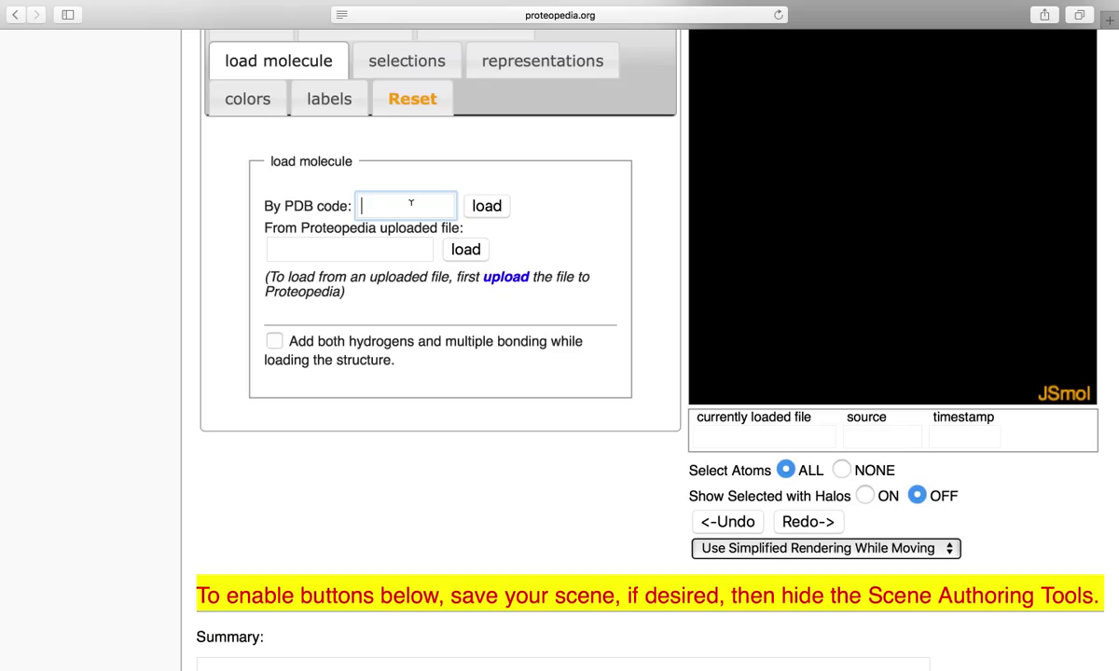
type("4zjf")
left_click(488, 209)
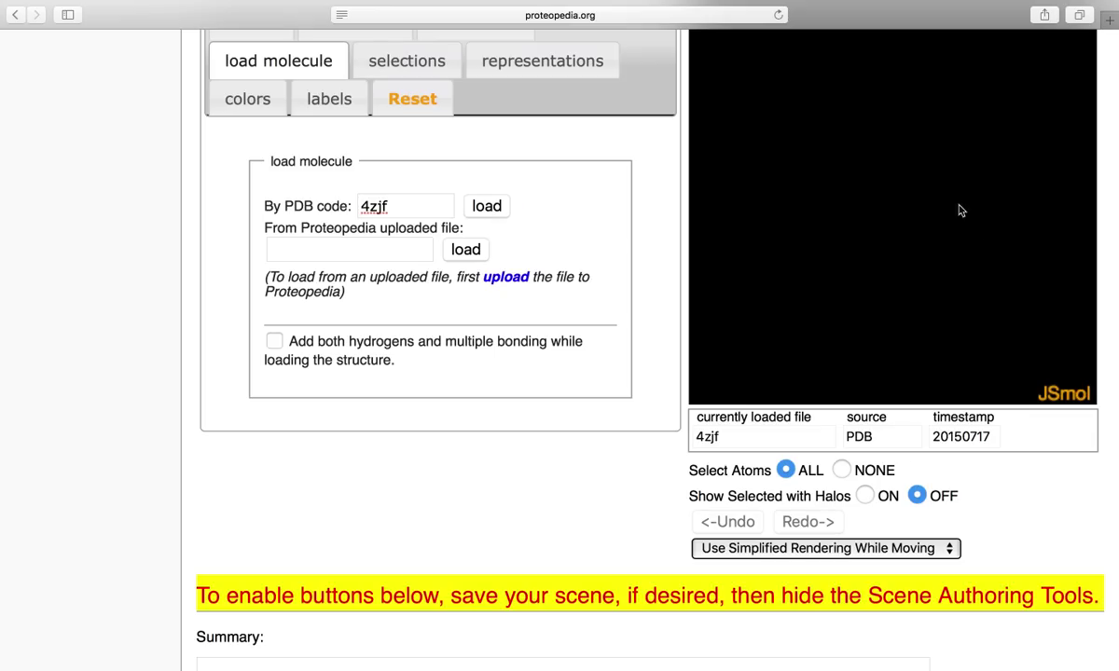
scroll(626, 317, "up", 3)
left_click_drag(890, 298, 824, 316)
mouse_move(824, 316)
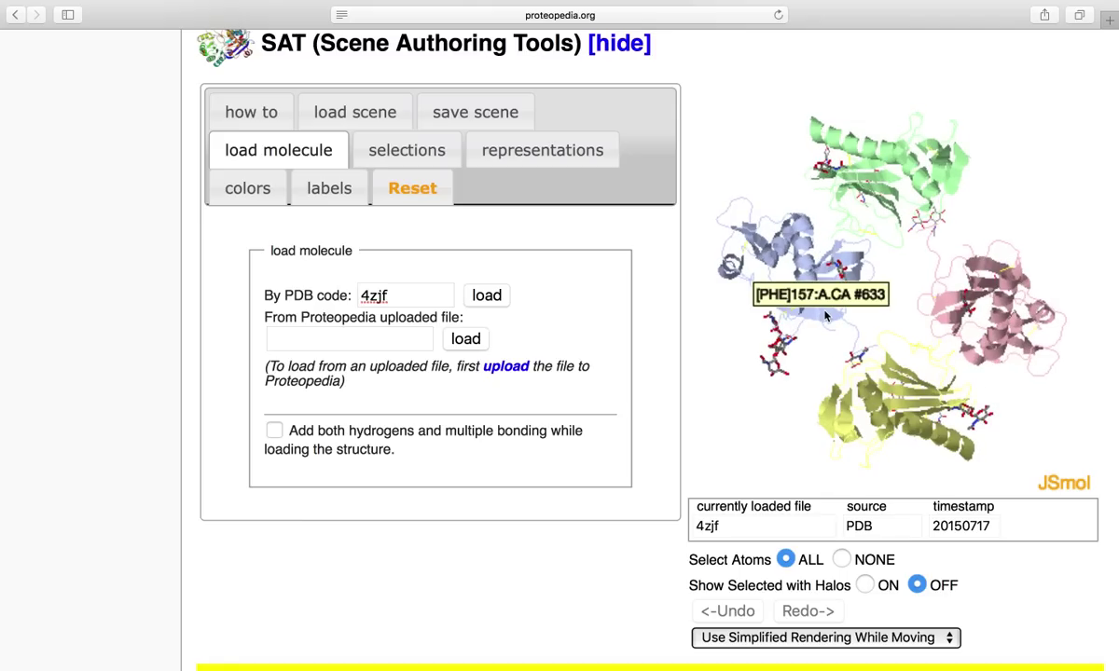
scroll(777, 285, "down", 2)
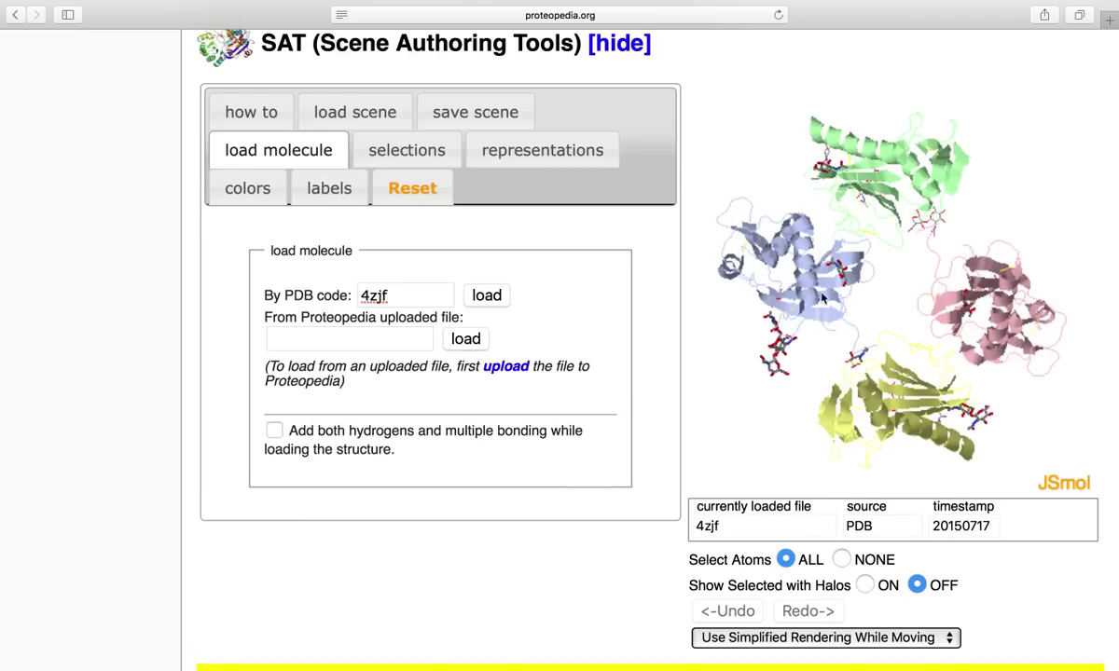
scroll(699, 318, "down", 2)
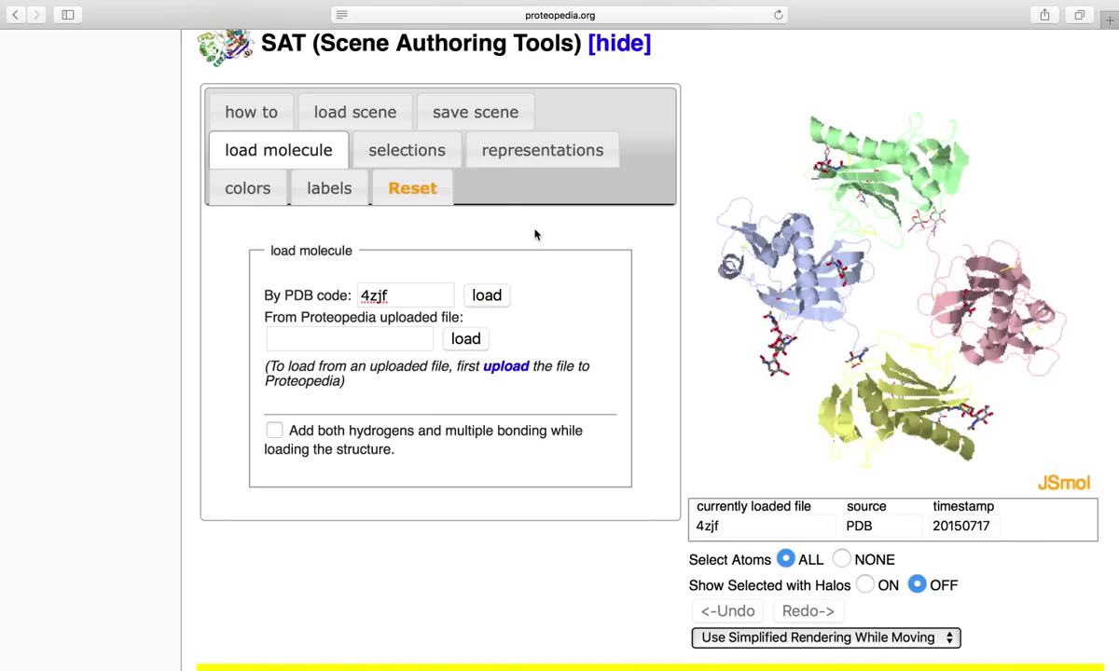
Step: Deselect all atoms, limit the selection to chains b,c,d, and add them to the selection
left_click(438, 156)
scroll(657, 328, "down", 3)
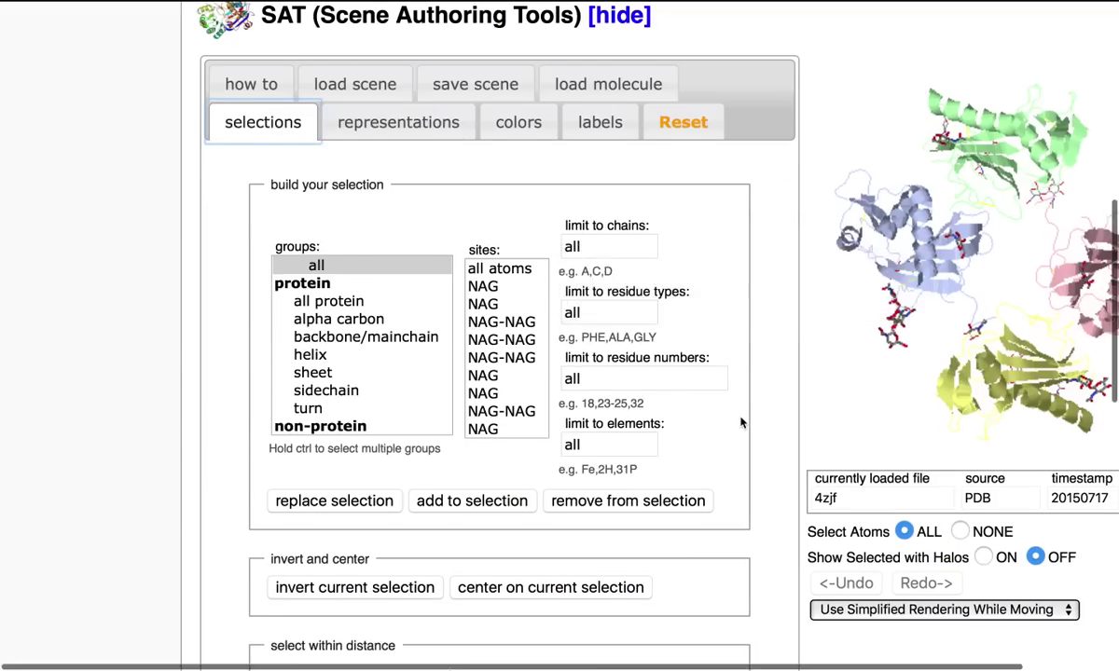
scroll(741, 422, "up", 1)
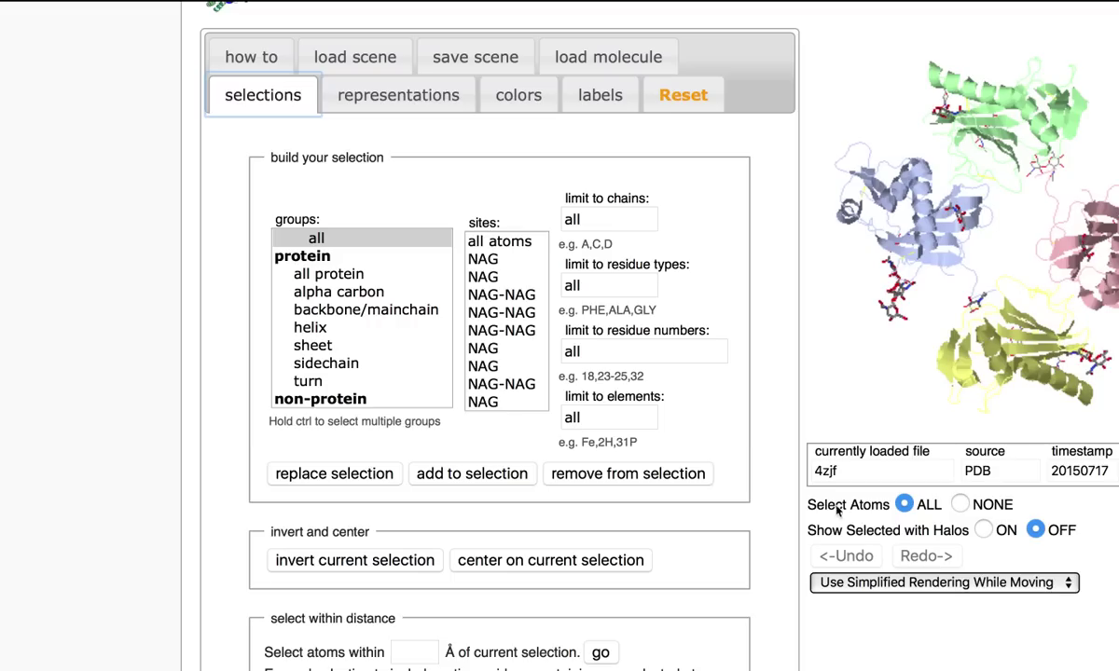
left_click(961, 504)
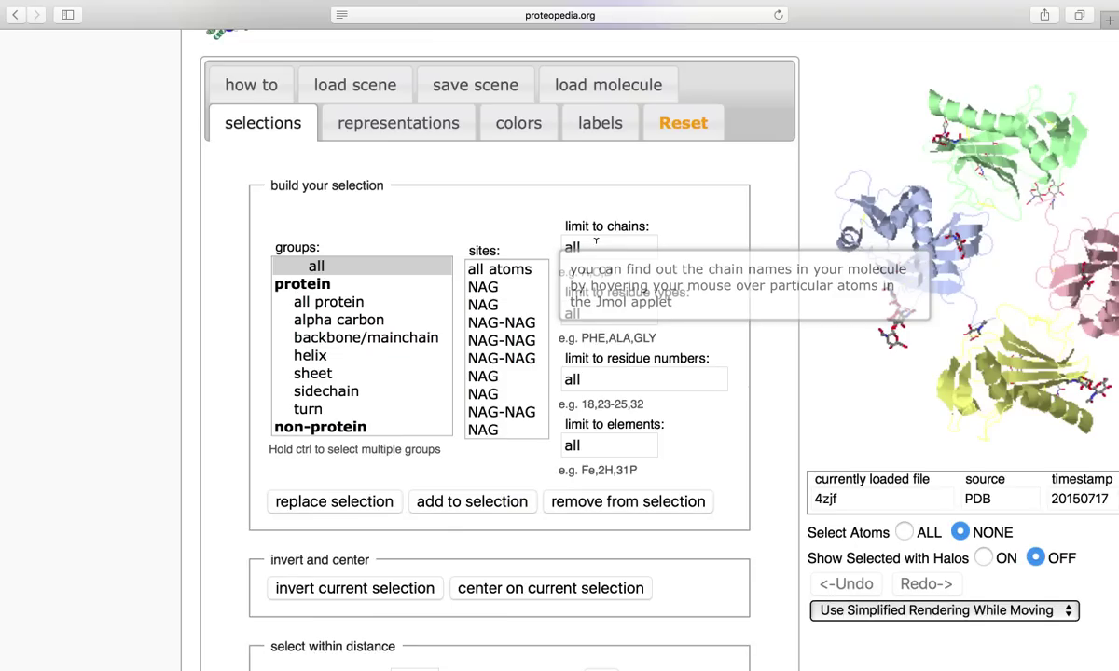
double_click(572, 246)
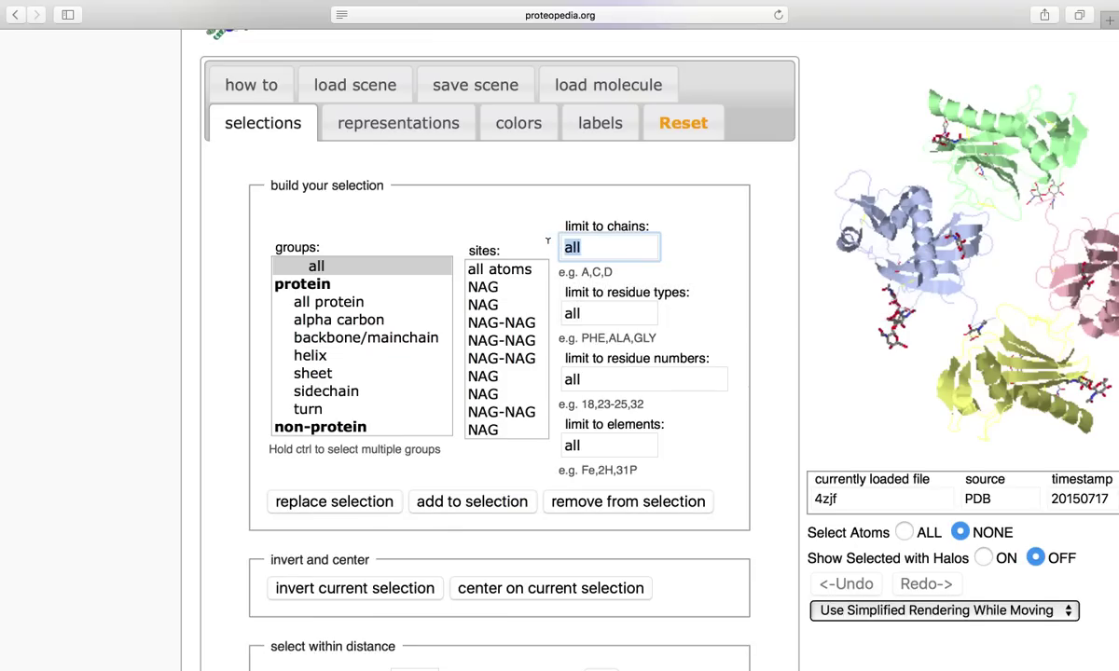
type("b,c,d")
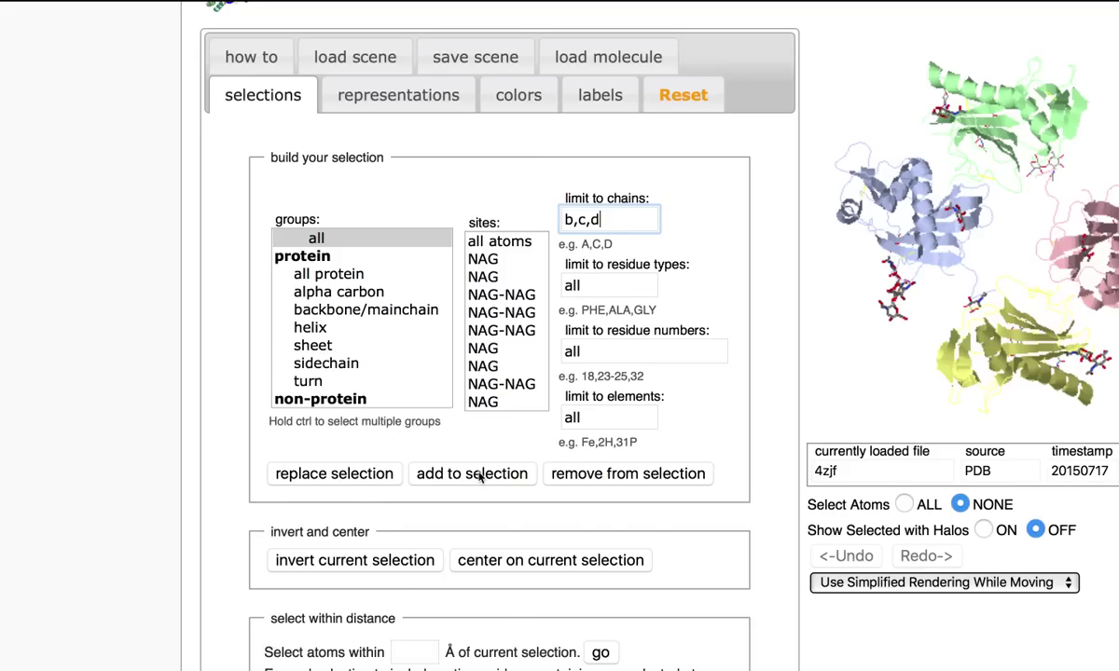
left_click(480, 475)
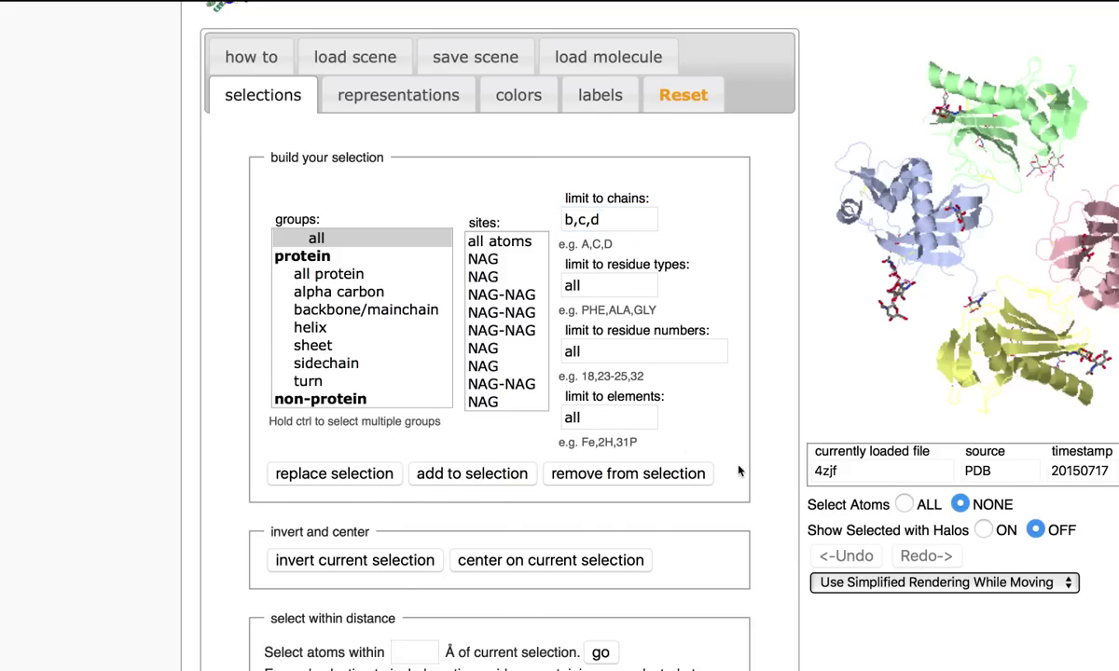
Step: Show the selected atoms with halos to check which chains are selected
scroll(738, 473, "right", 5)
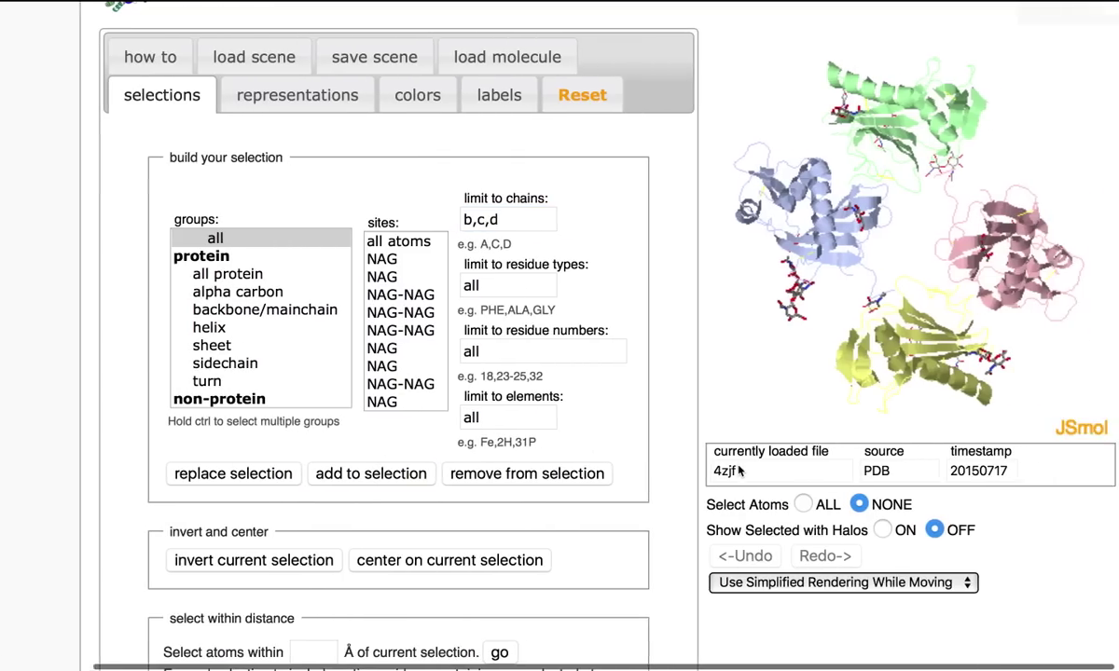
scroll(944, 306, "up", 1)
scroll(945, 306, "down", 1)
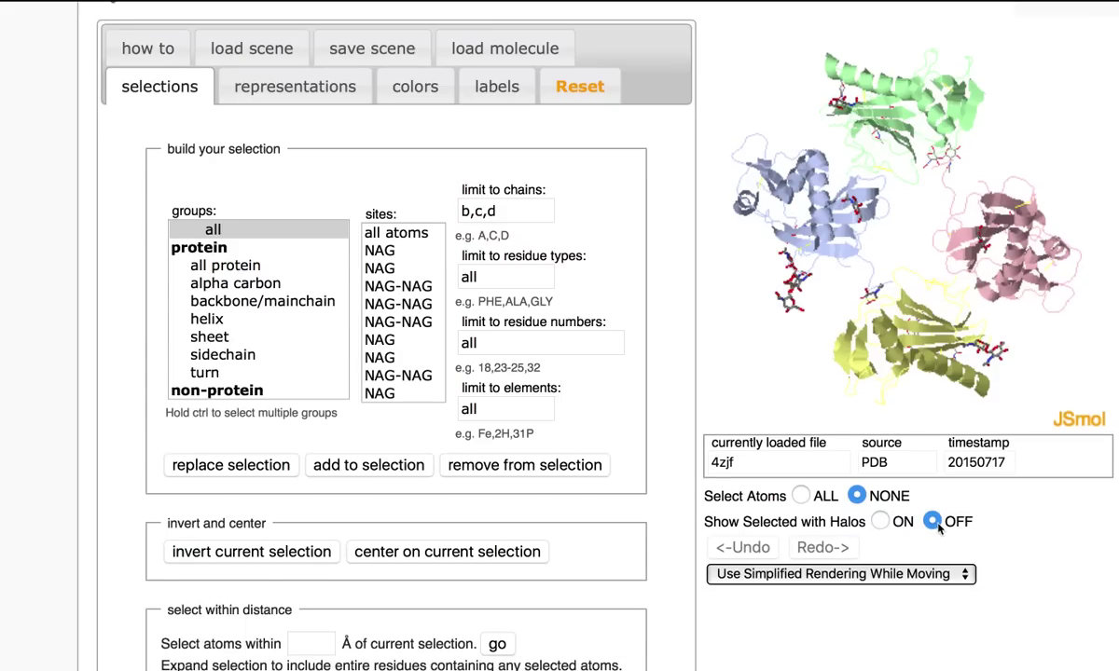
left_click(880, 523)
scroll(895, 311, "up", 2)
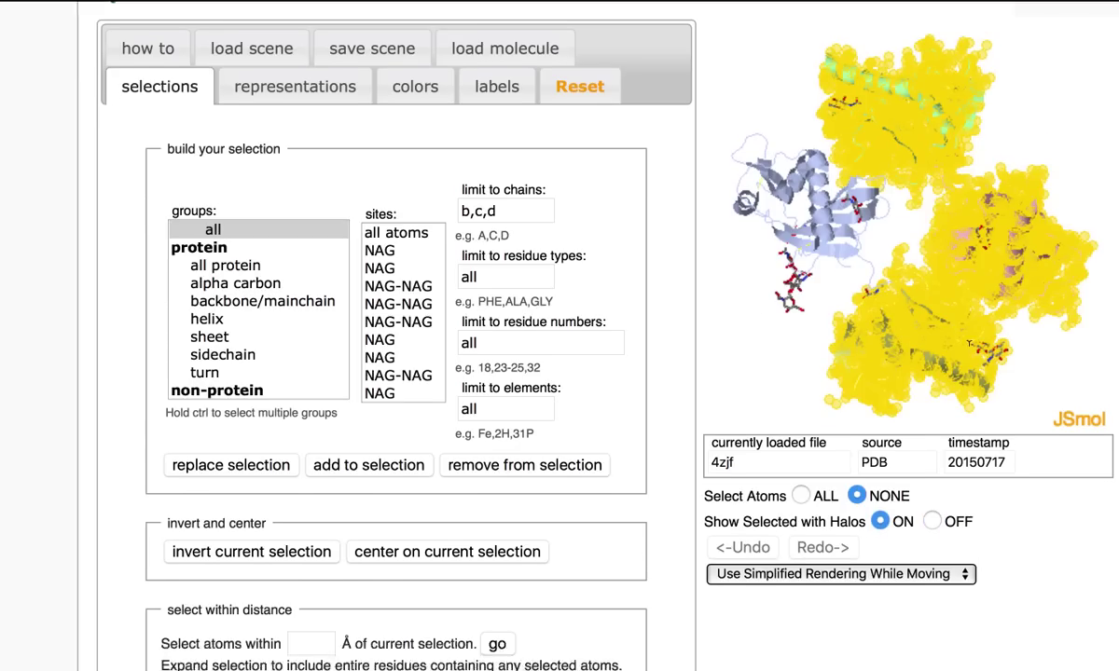
scroll(840, 373, "down", 2)
scroll(534, 361, "up", 2)
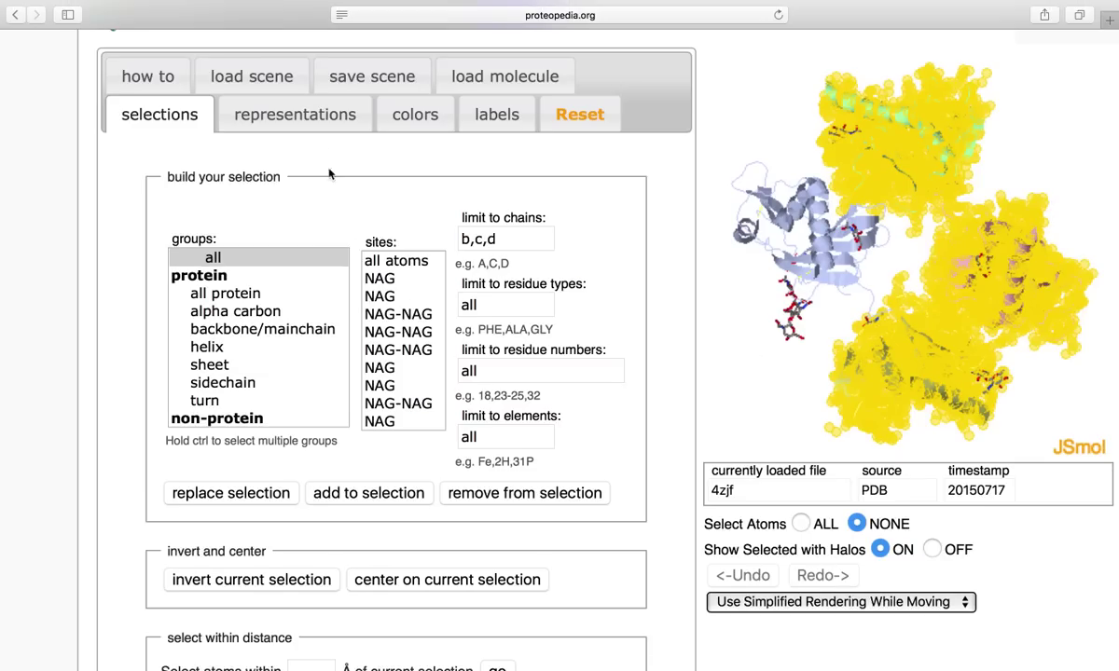
Step: Hide the selected chains b, c and d from the structure
left_click(312, 115)
scroll(396, 423, "down", 2)
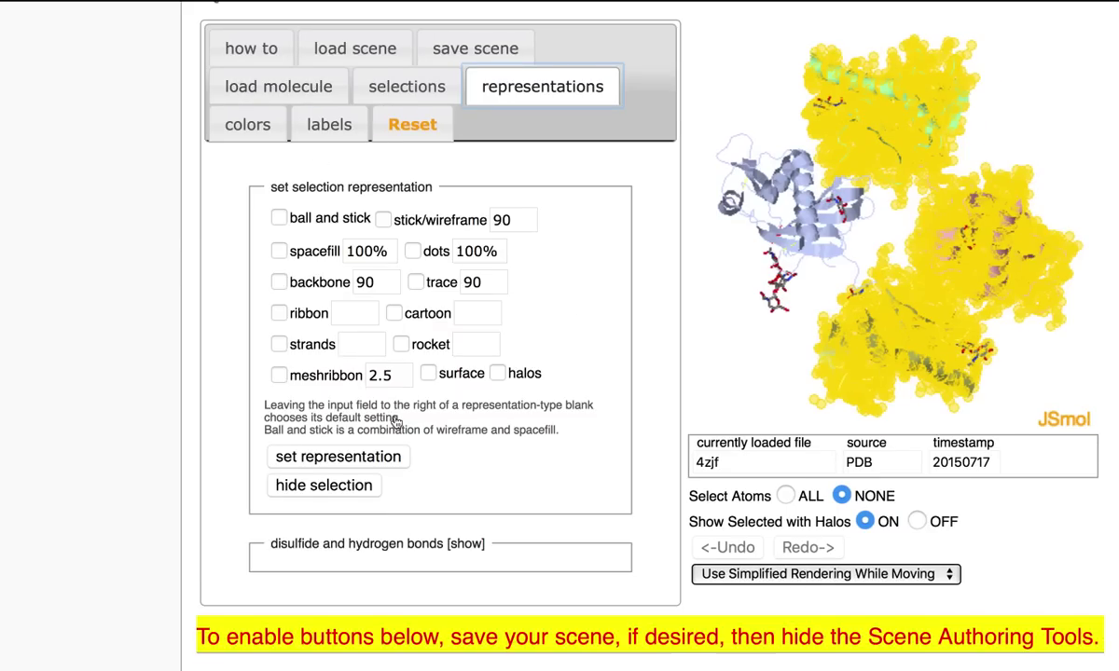
left_click(350, 485)
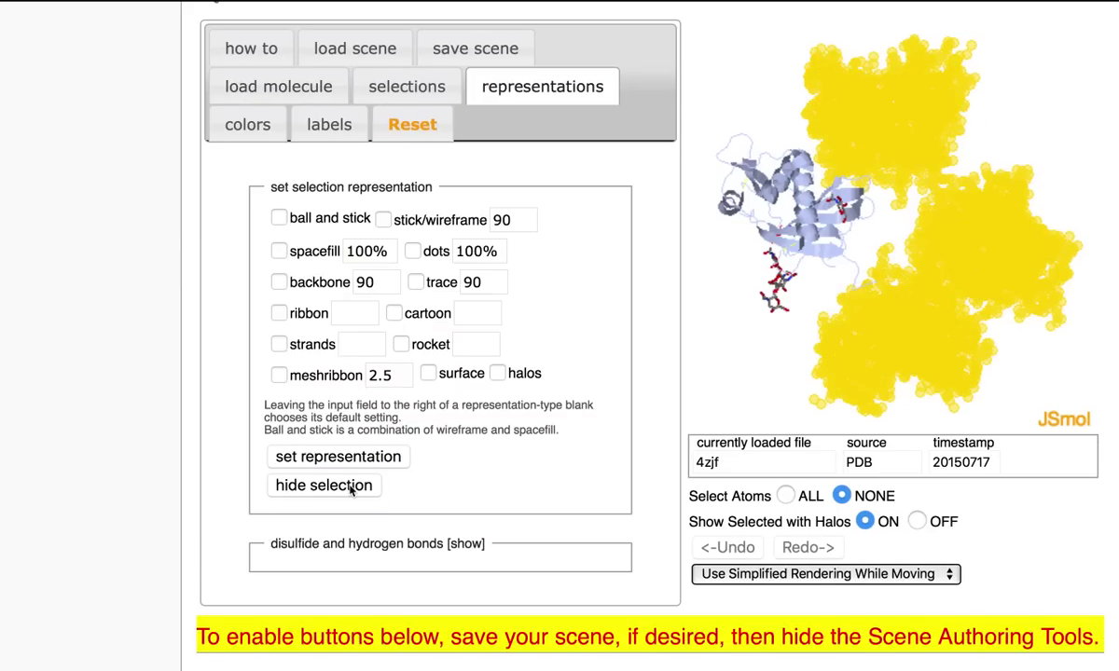
Step: Invert the current selection and center the structure on it
scroll(350, 492, "up", 2)
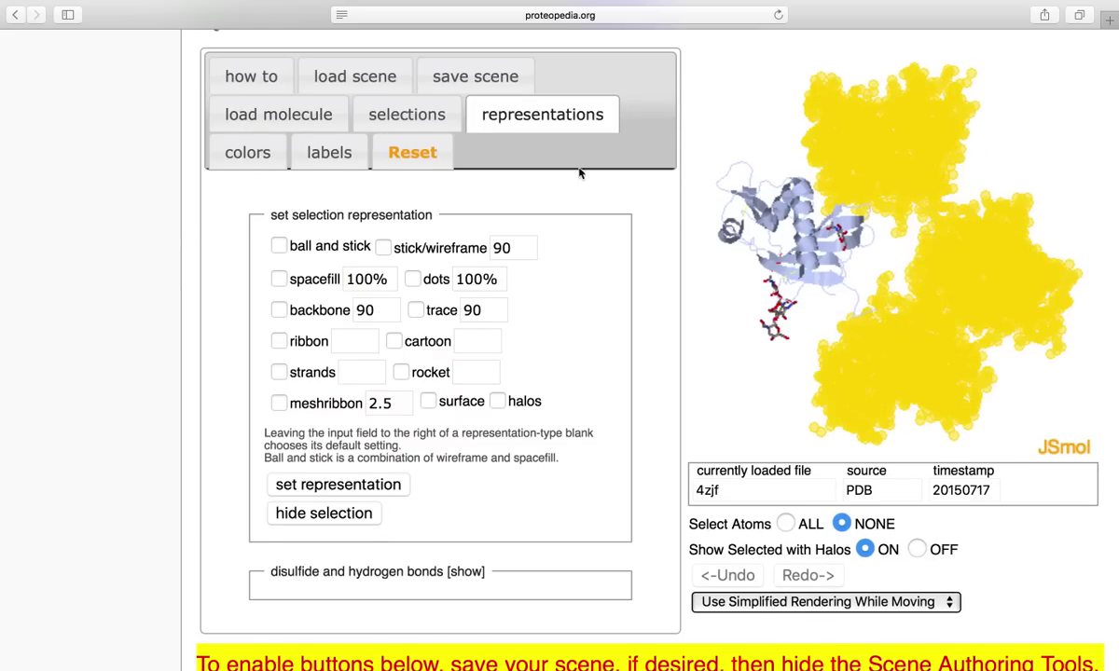
left_click(430, 113)
scroll(401, 280, "down", 2)
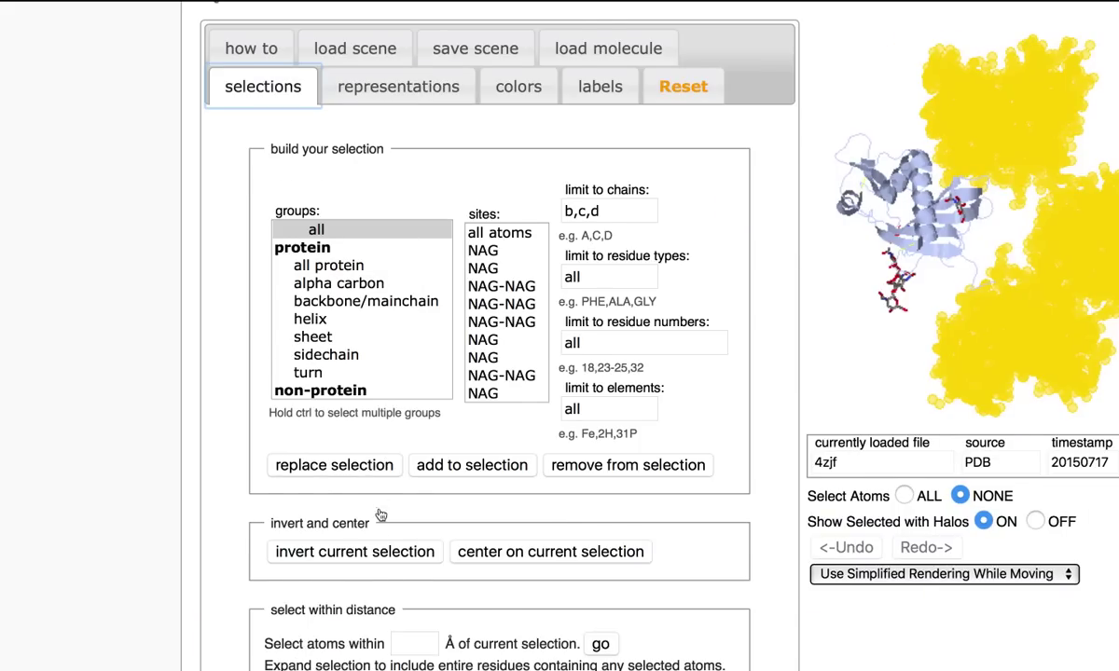
left_click(385, 552)
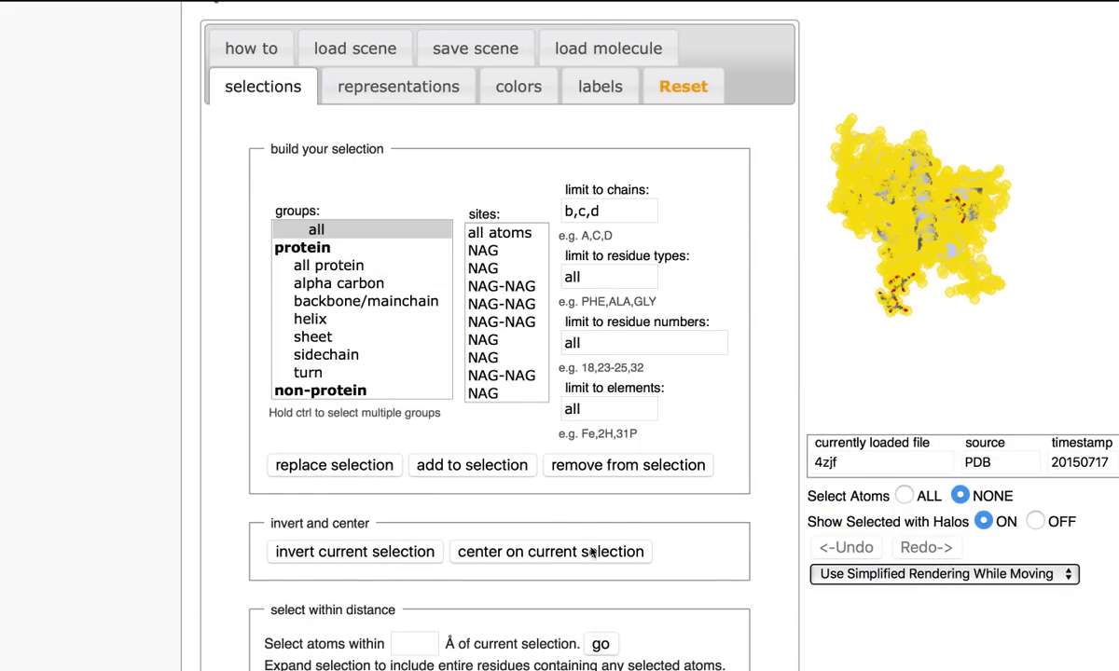
scroll(733, 566, "right", 2)
scroll(733, 565, "right", 2)
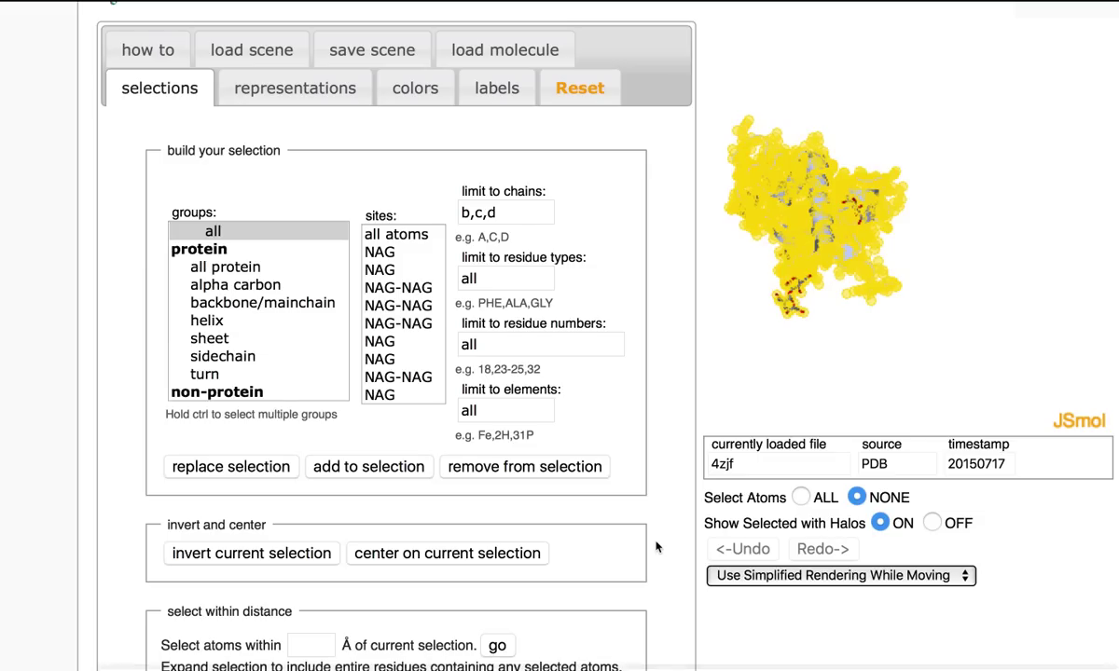
left_click(512, 557)
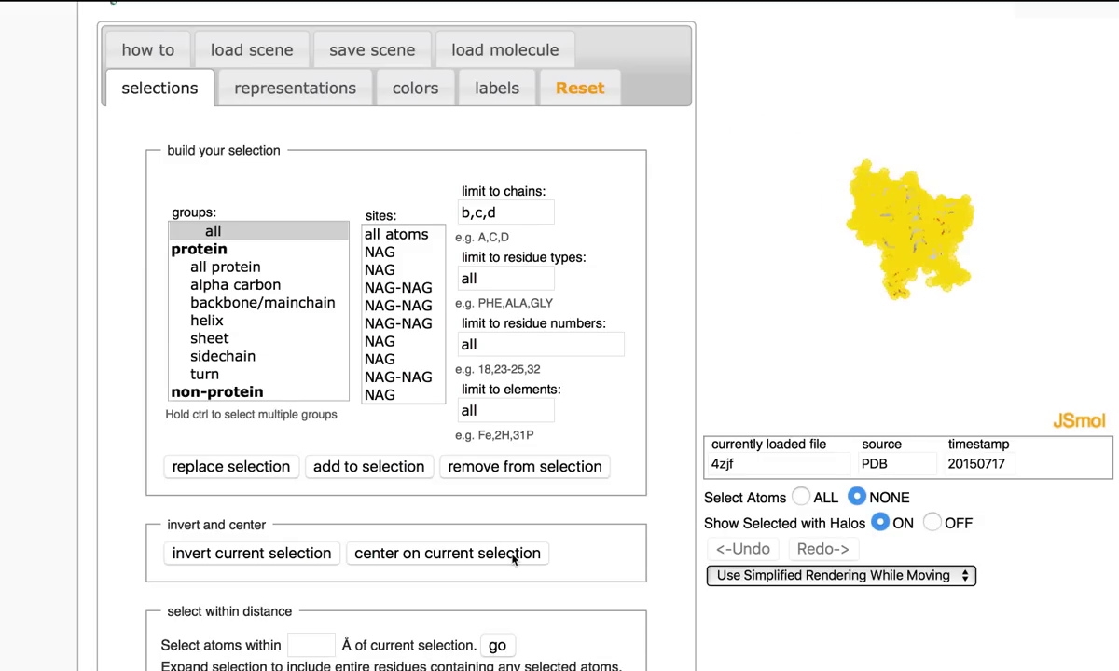
Step: Turn off the selection halos and enlarge the remaining chain in the 3D view
left_click(932, 523)
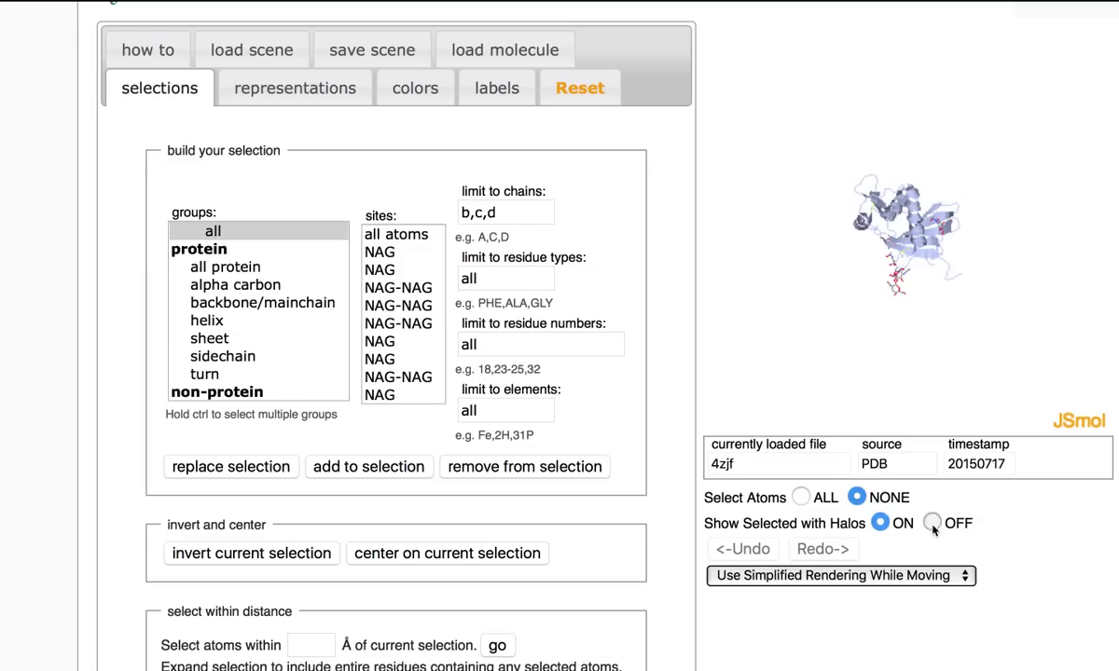
scroll(1024, 248, "up", 5)
scroll(1024, 275, "up", 3)
scroll(1024, 274, "down", 10)
scroll(1023, 272, "up", 6)
scroll(1024, 272, "up", 3)
scroll(1024, 272, "down", 8)
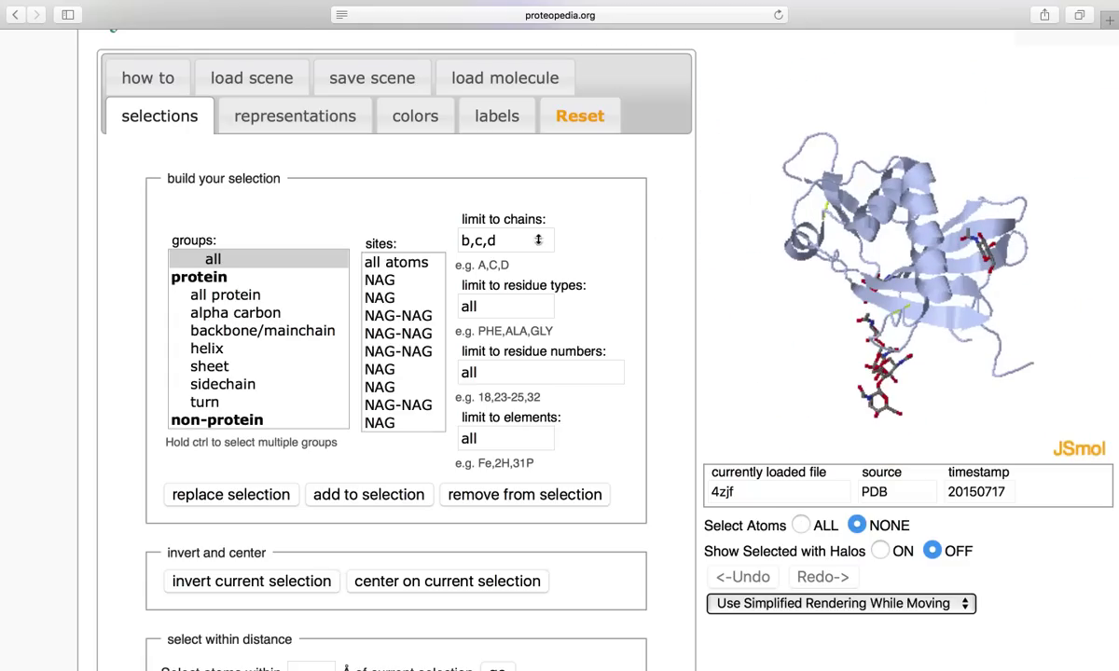
Step: Reset the chain limit of the selection to all
left_click_drag(496, 233, 450, 238)
key("BackSpace")
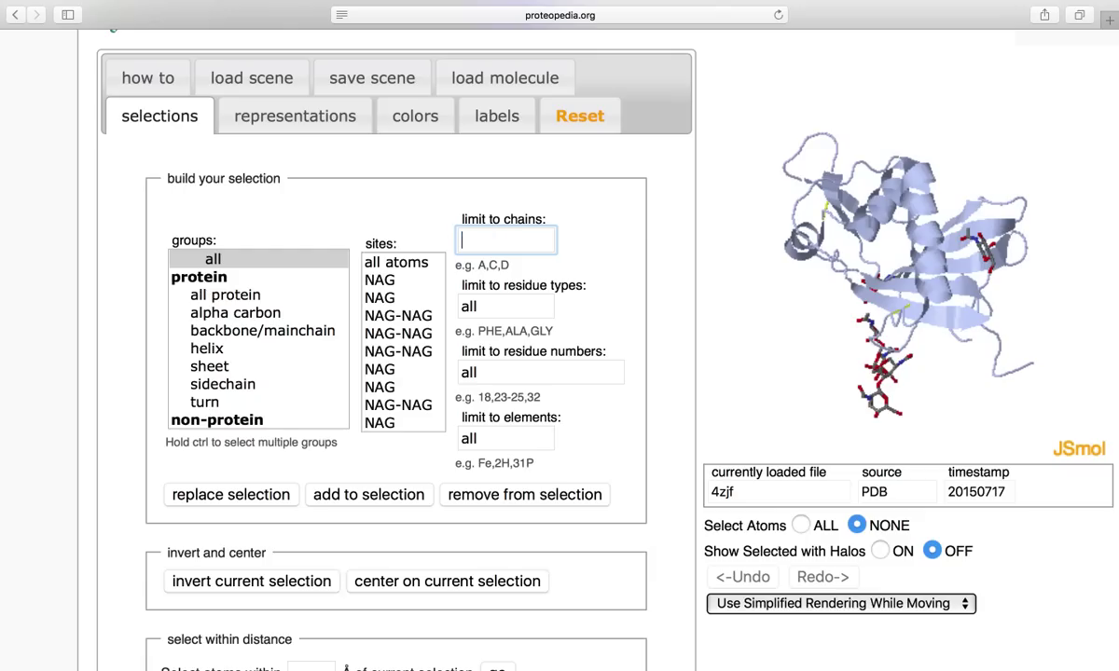
type("all")
Step: Limit the selection to residue numbers 92,93,230, starting from no selected atoms
scroll(530, 345, "down", 1)
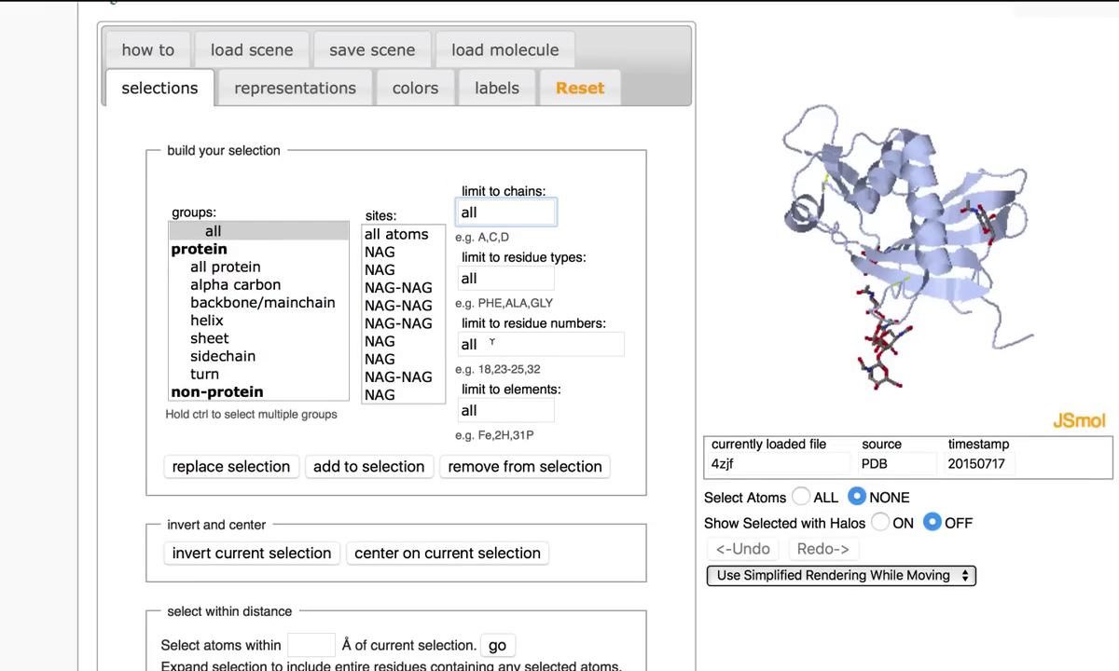
left_click(489, 342)
double_click(489, 342)
key("BackSpace")
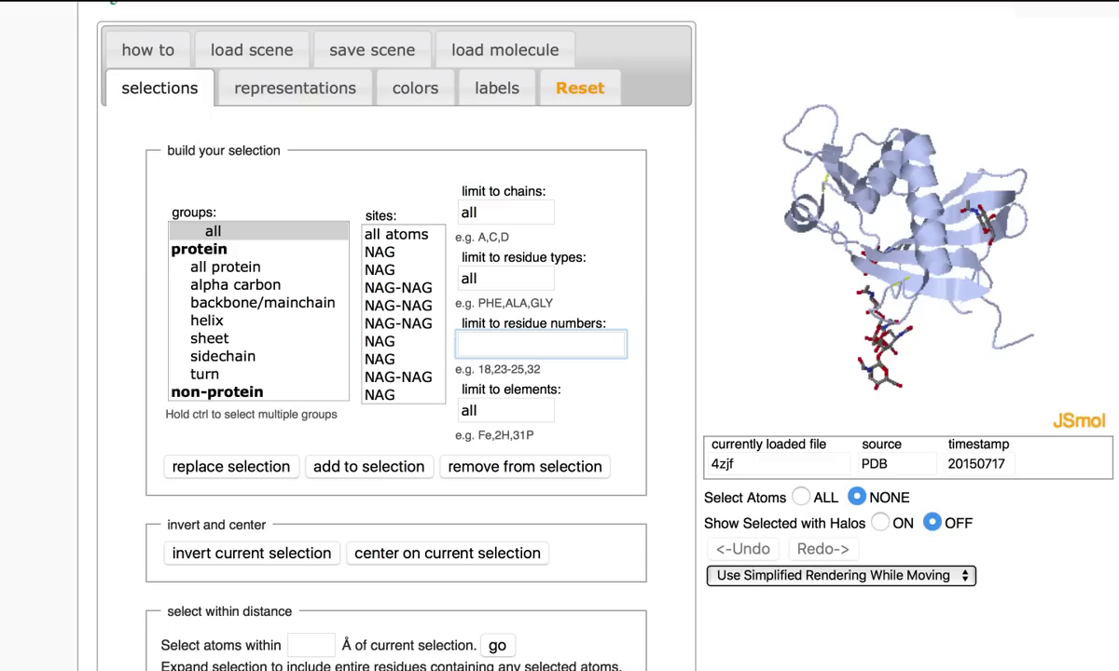
type("92,9")
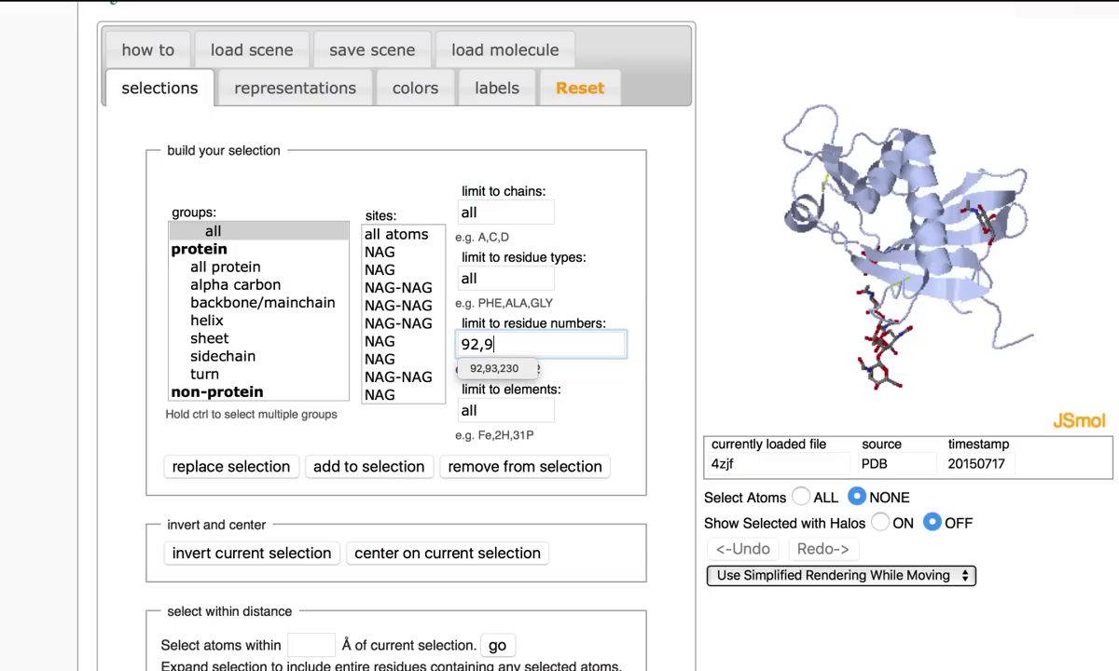
type("3,230")
left_click(610, 380)
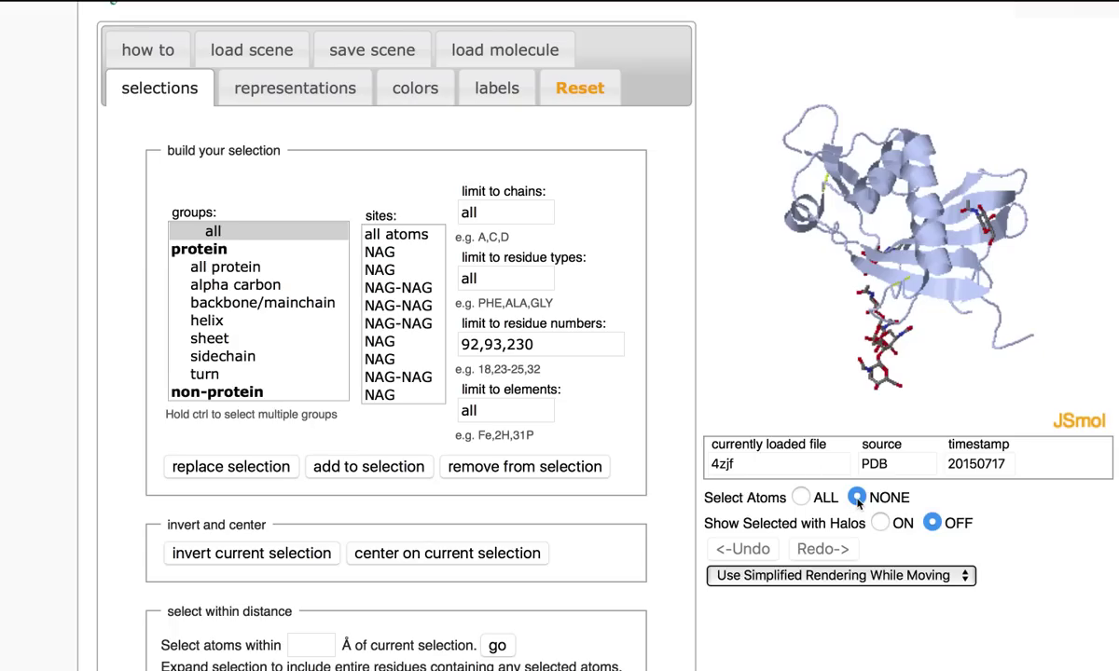
Step: Restrict the selection to chain a, add the matching residues, and show them with halos
left_click(487, 212)
left_click_drag(487, 212, 459, 212)
type("a")
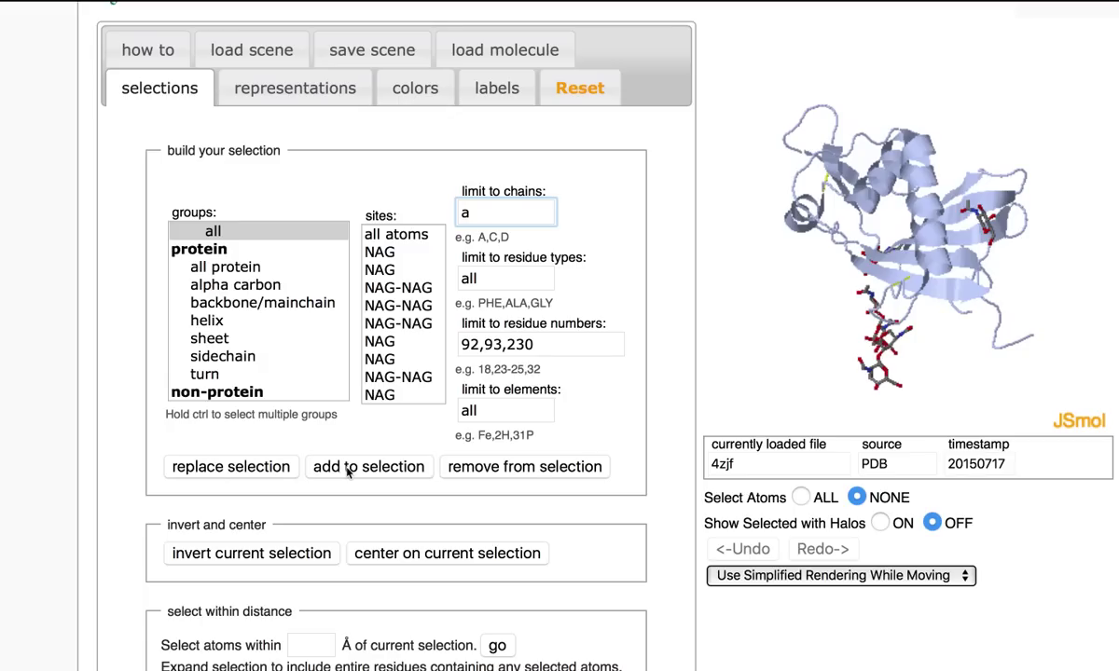
left_click(348, 472)
left_click(879, 523)
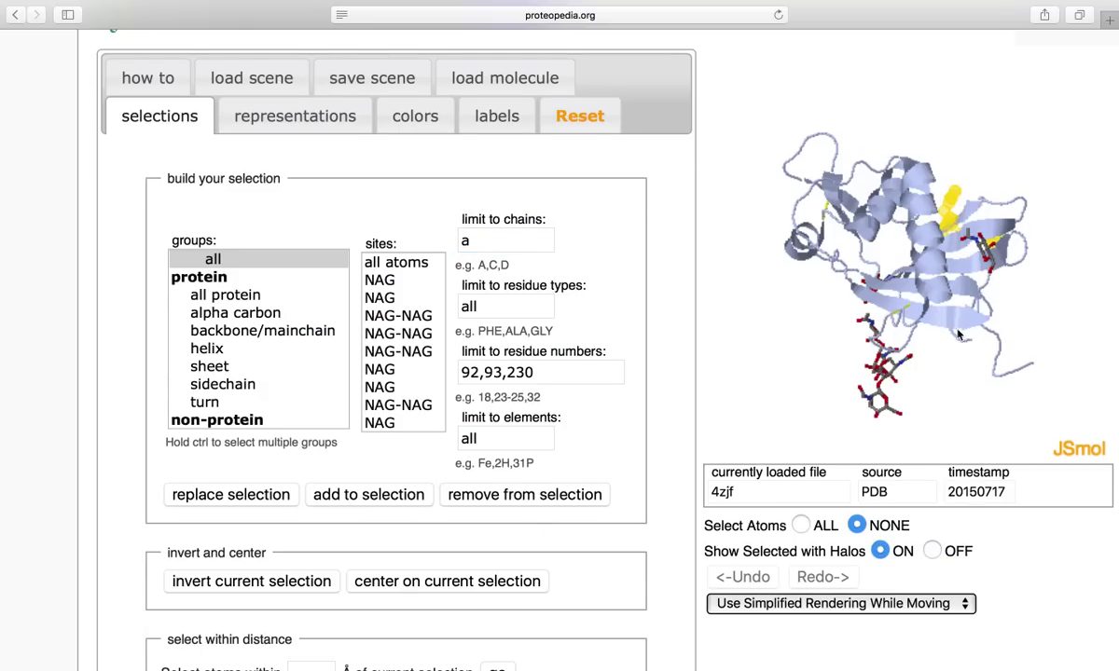
left_click_drag(881, 373, 958, 343)
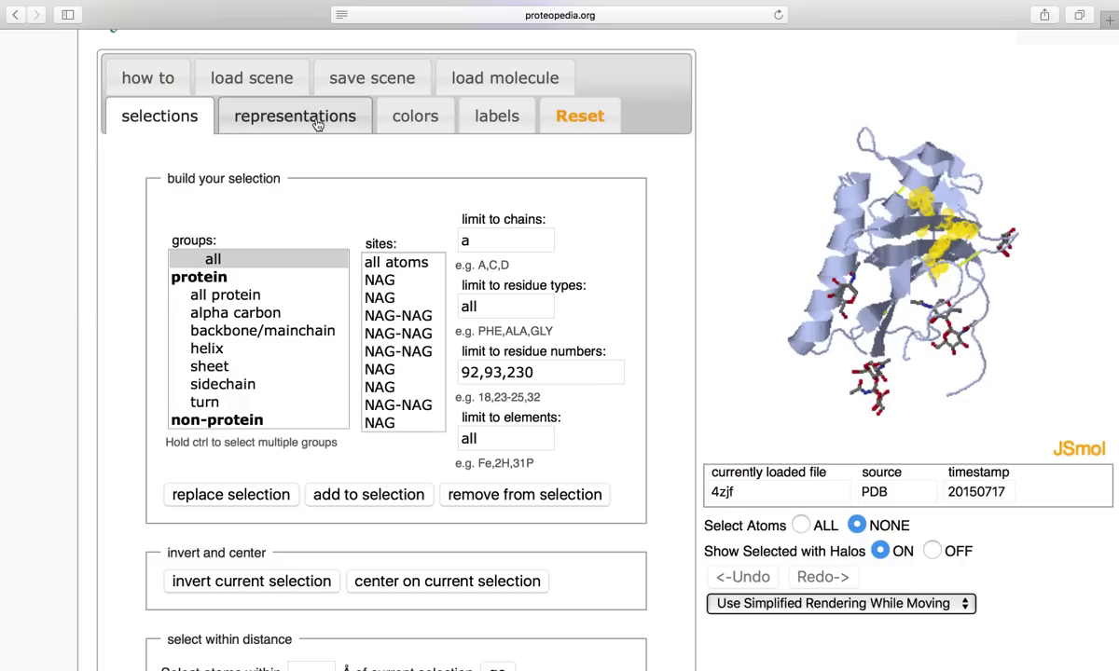
Step: Set the selected histidine residues to ball and stick representation, checking them without halos before showing the halos again
left_click(317, 123)
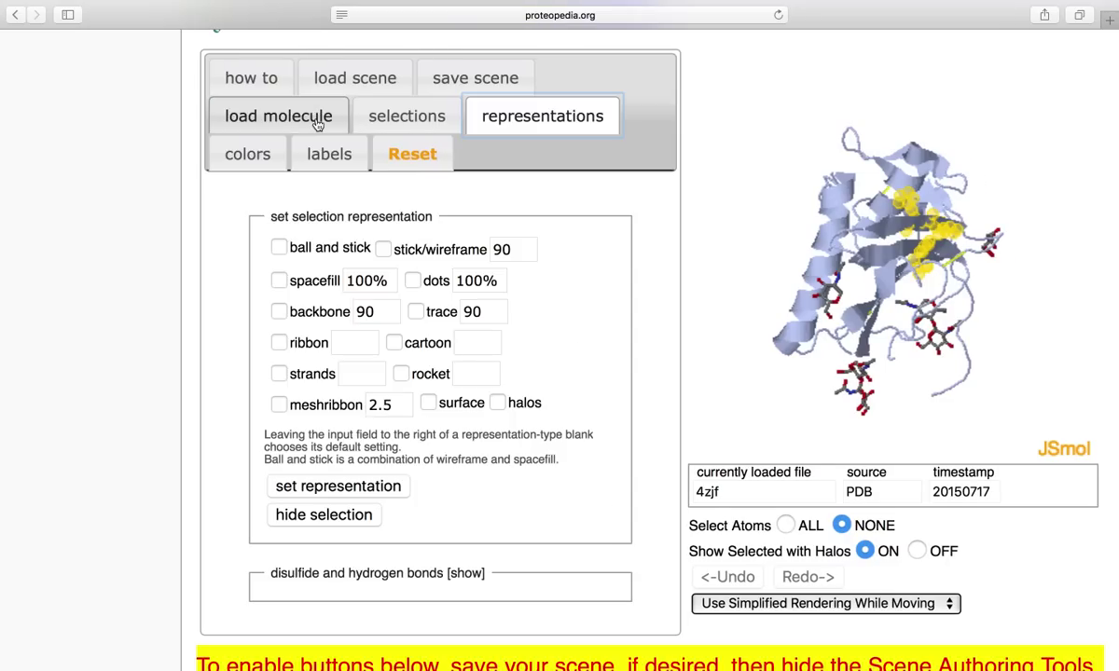
left_click(279, 248)
scroll(345, 438, "down", 1)
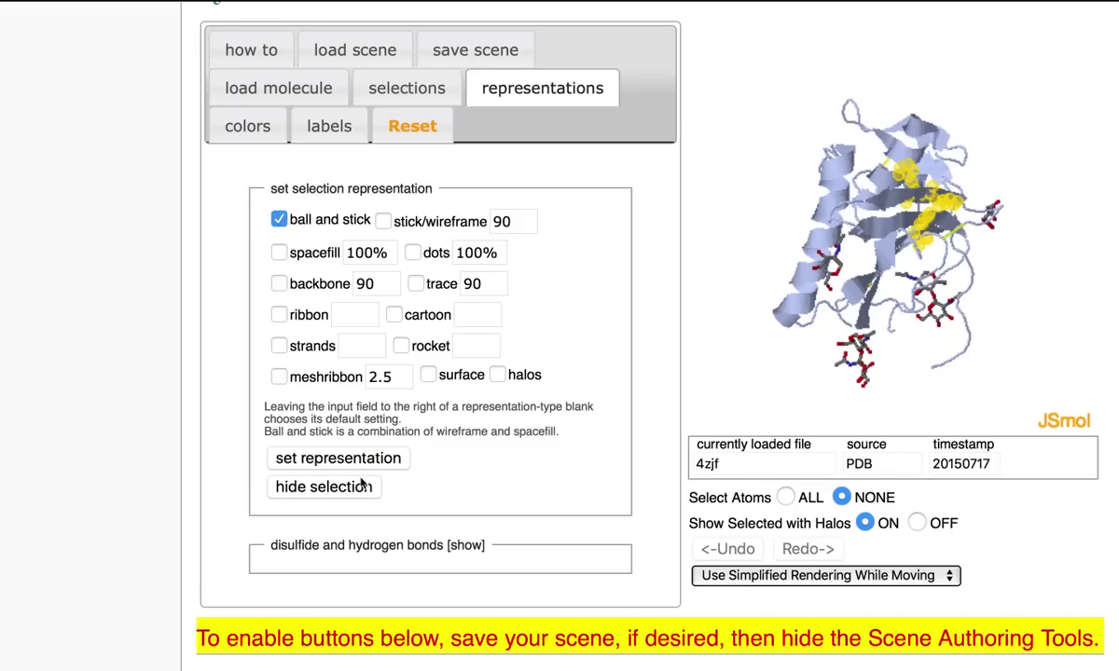
left_click(373, 464)
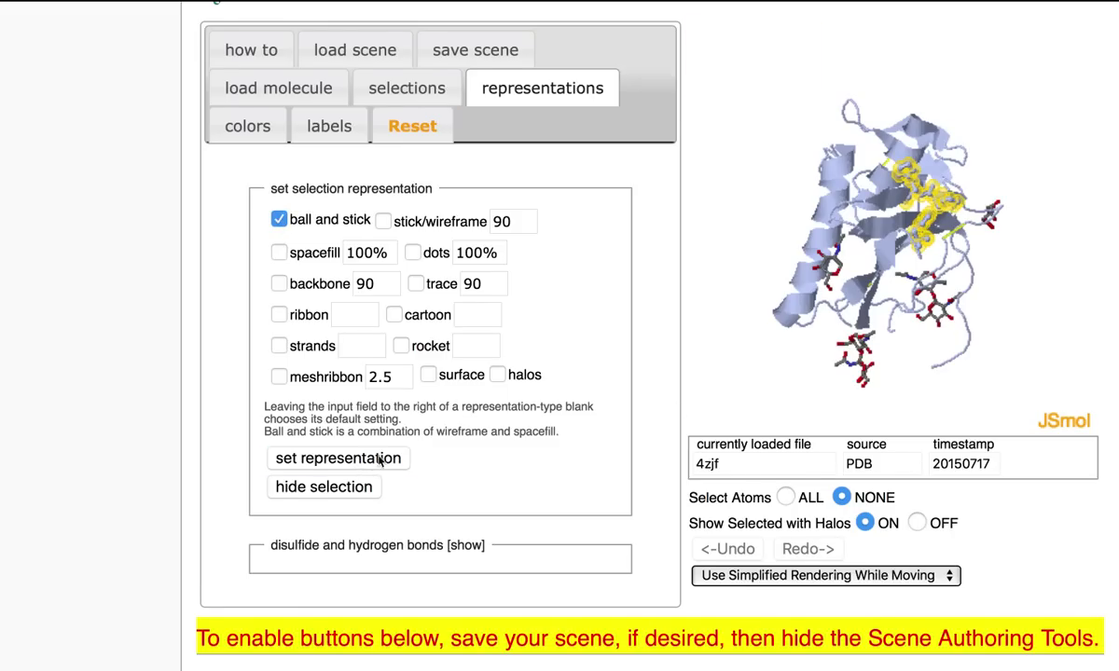
left_click(918, 523)
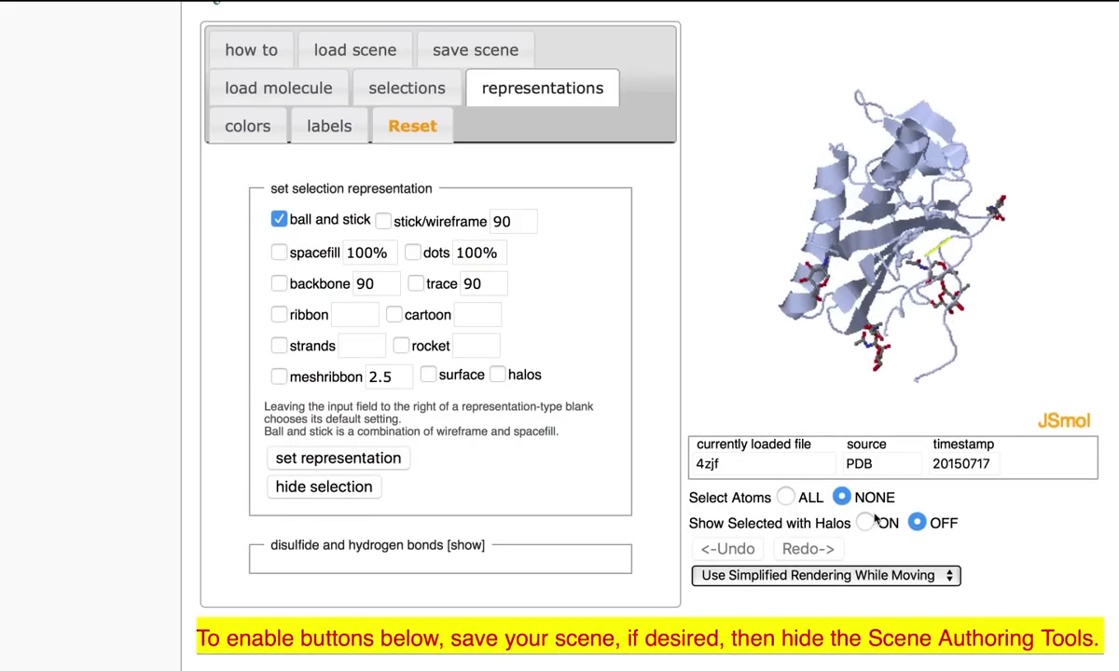
left_click(867, 523)
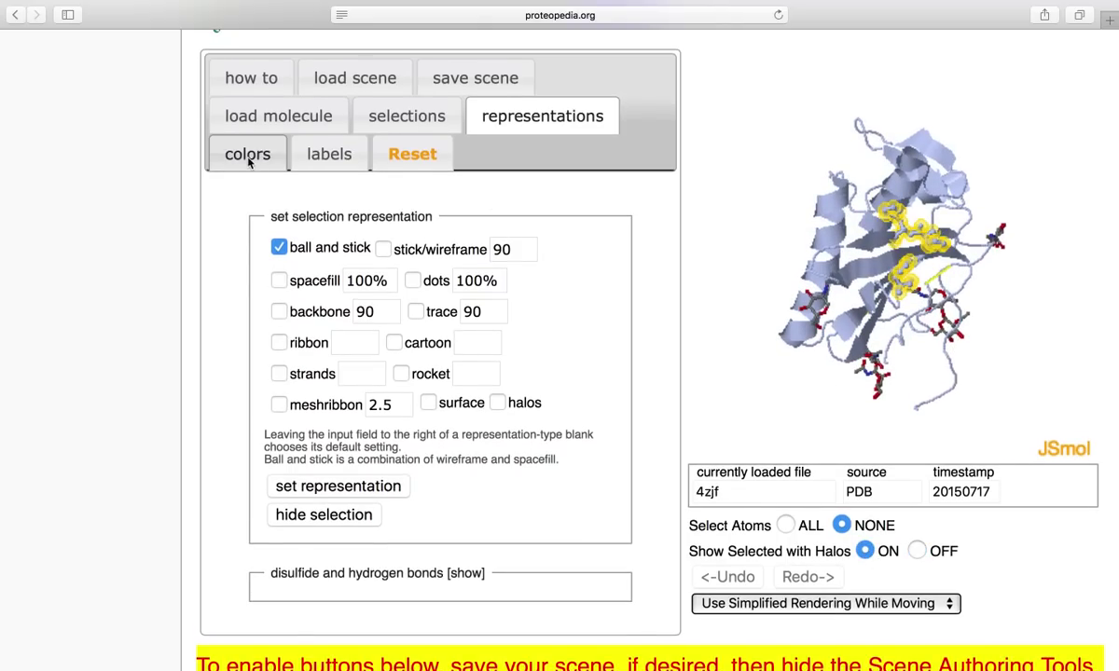
Step: Color the selected histidine residues magenta-pink and rotate the structure to inspect them
left_click(248, 155)
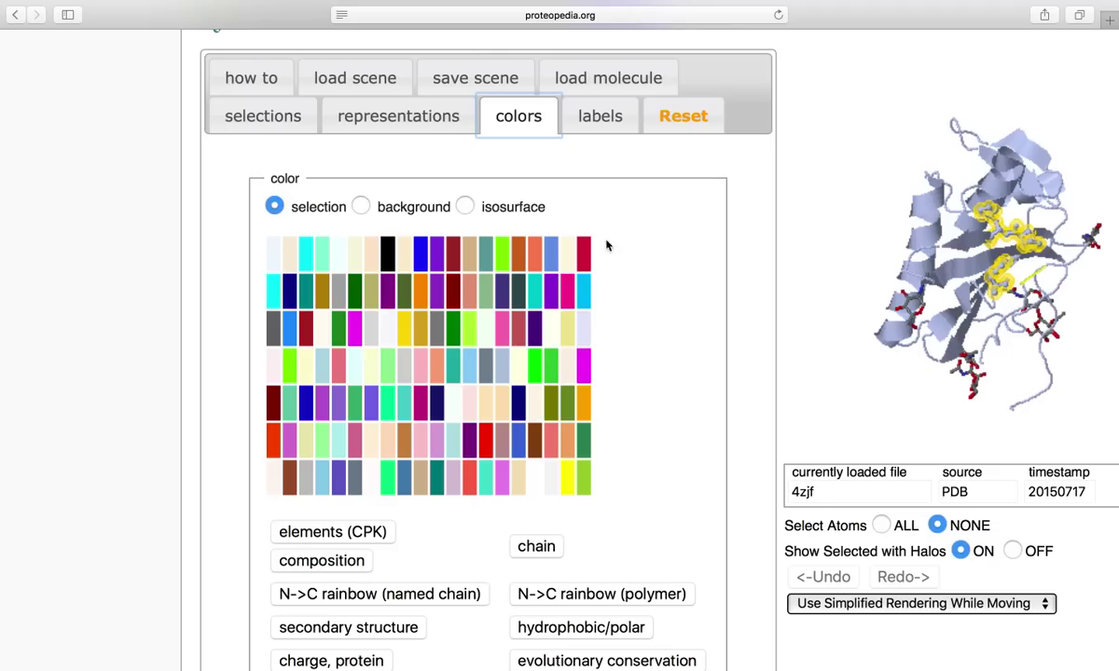
left_click(565, 300)
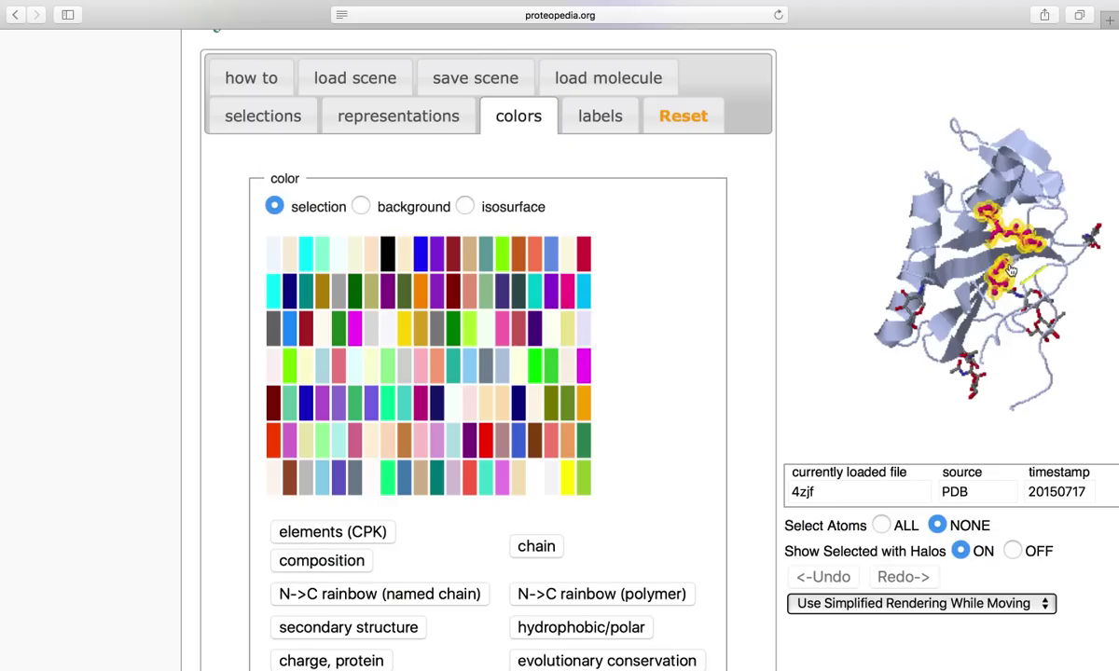
left_click_drag(948, 253, 974, 280)
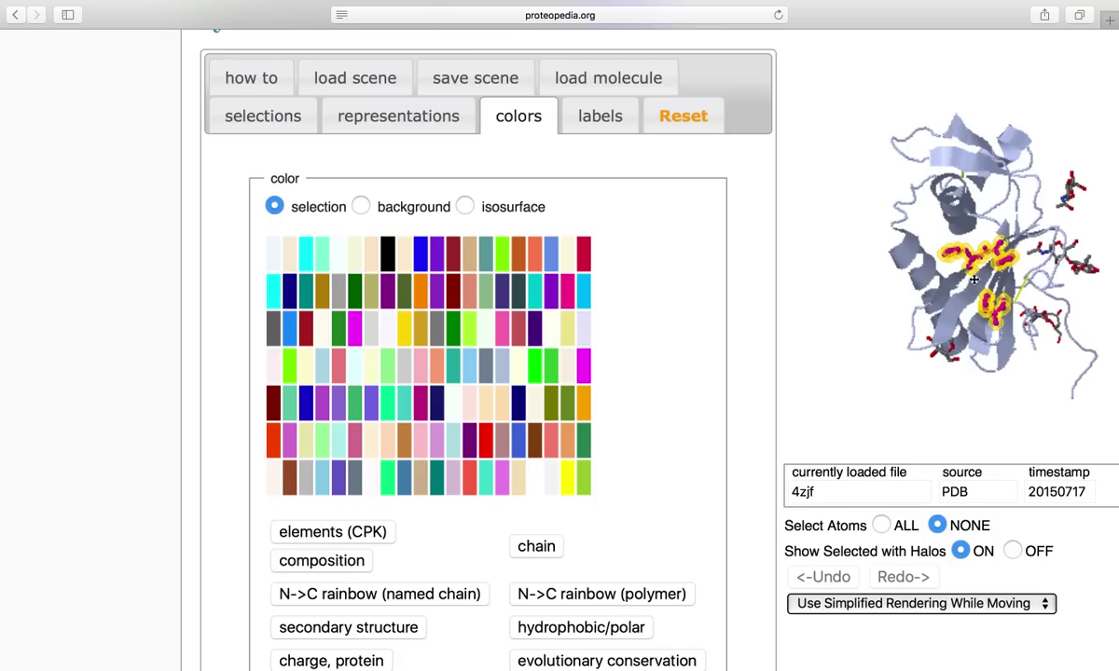
Step: Invert the histidine selection and make all the other atoms 99% transparent
left_click(262, 121)
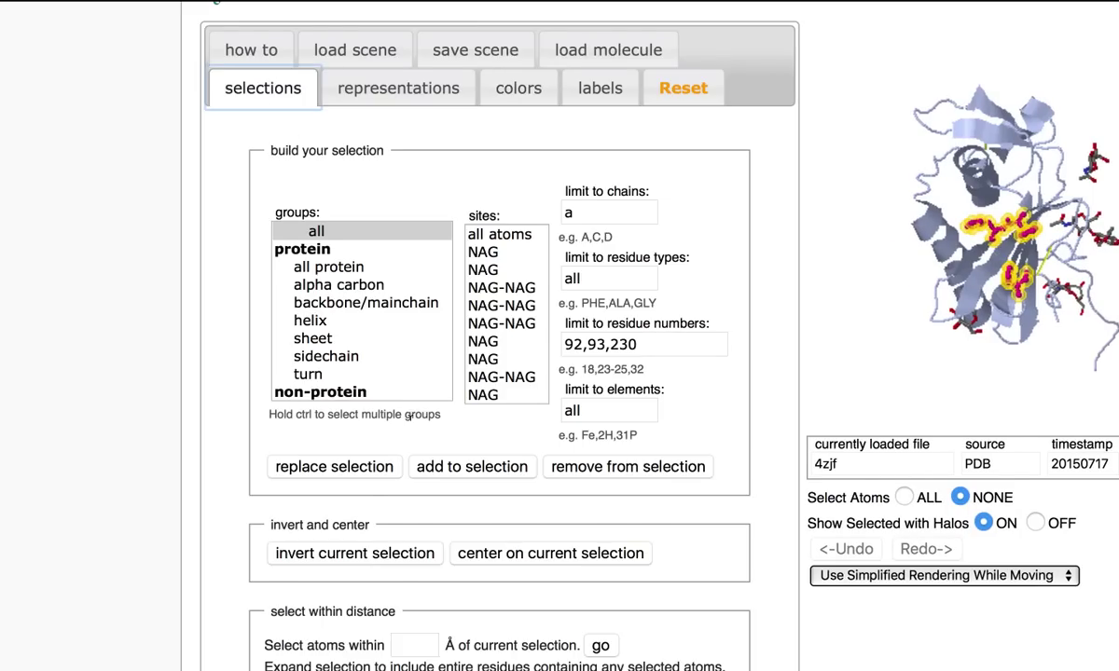
left_click(399, 555)
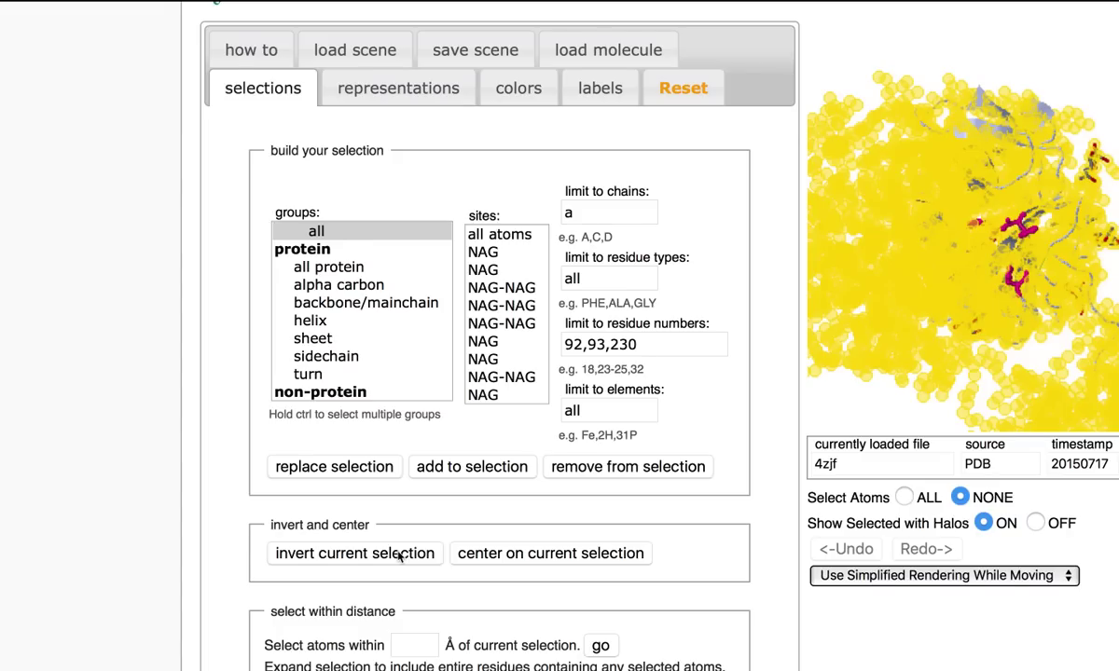
left_click(532, 105)
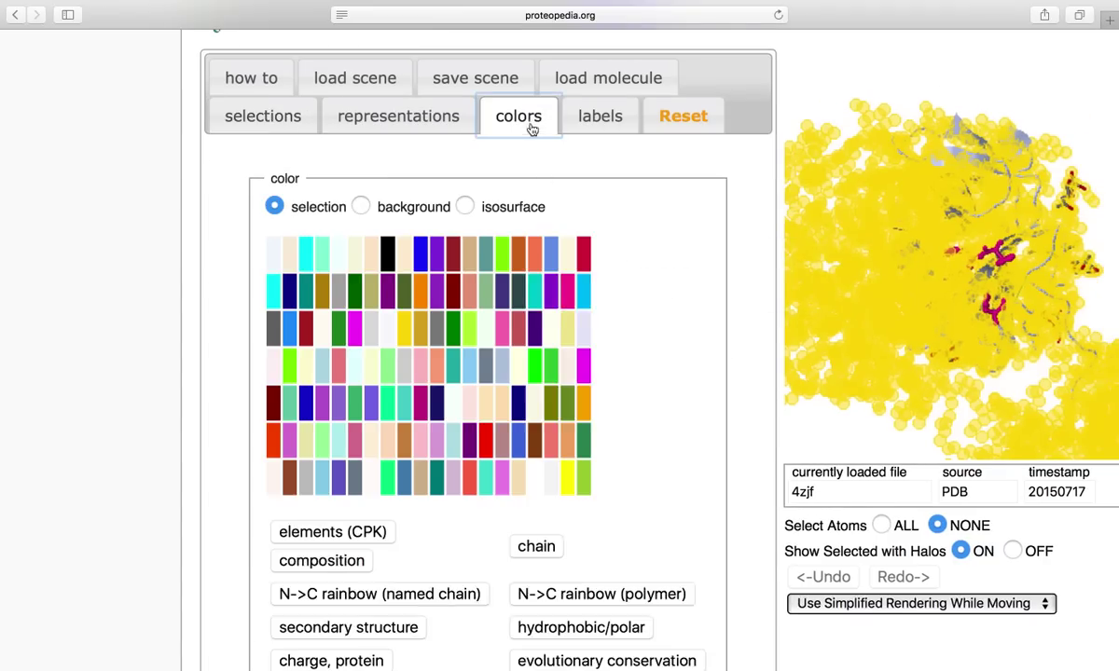
scroll(492, 475, "down", 5)
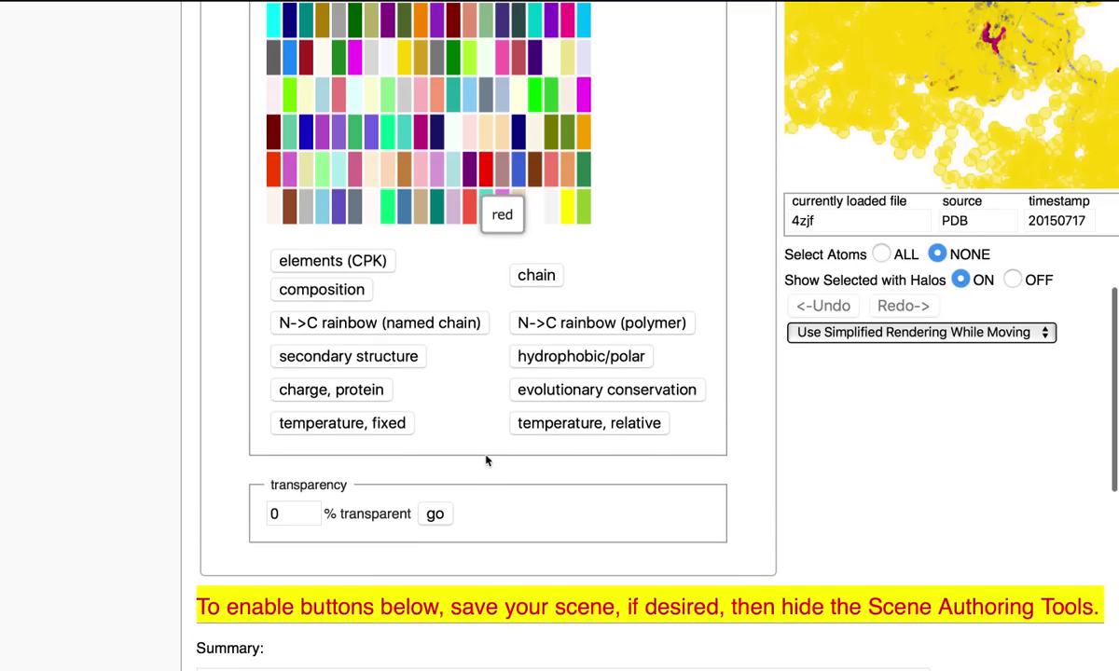
left_click_drag(301, 514, 262, 514)
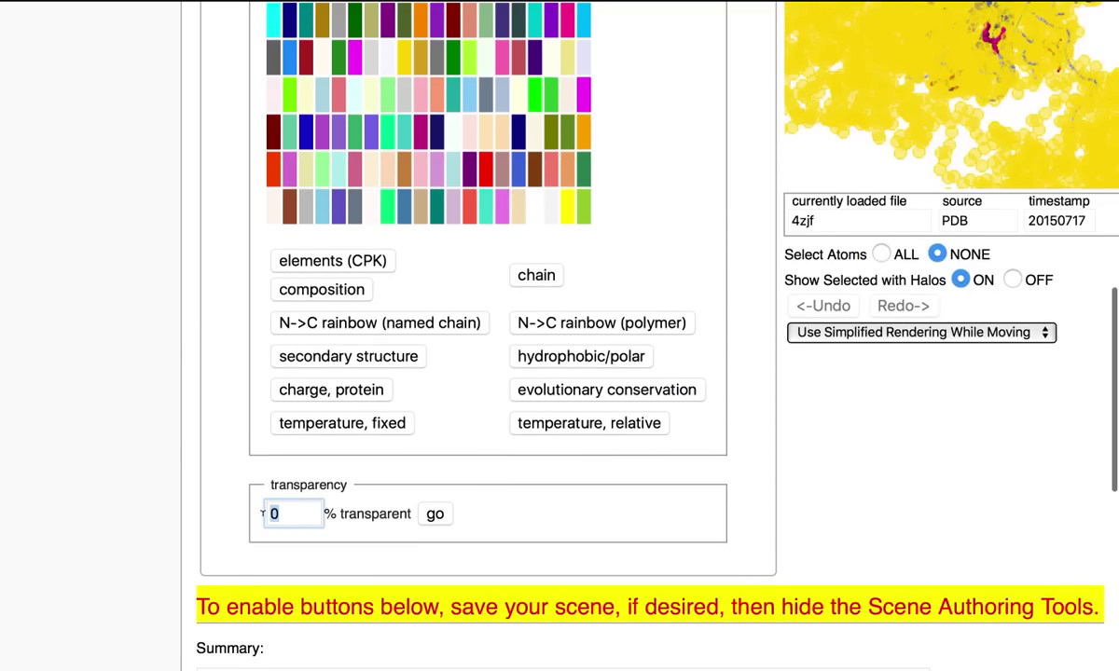
type("99")
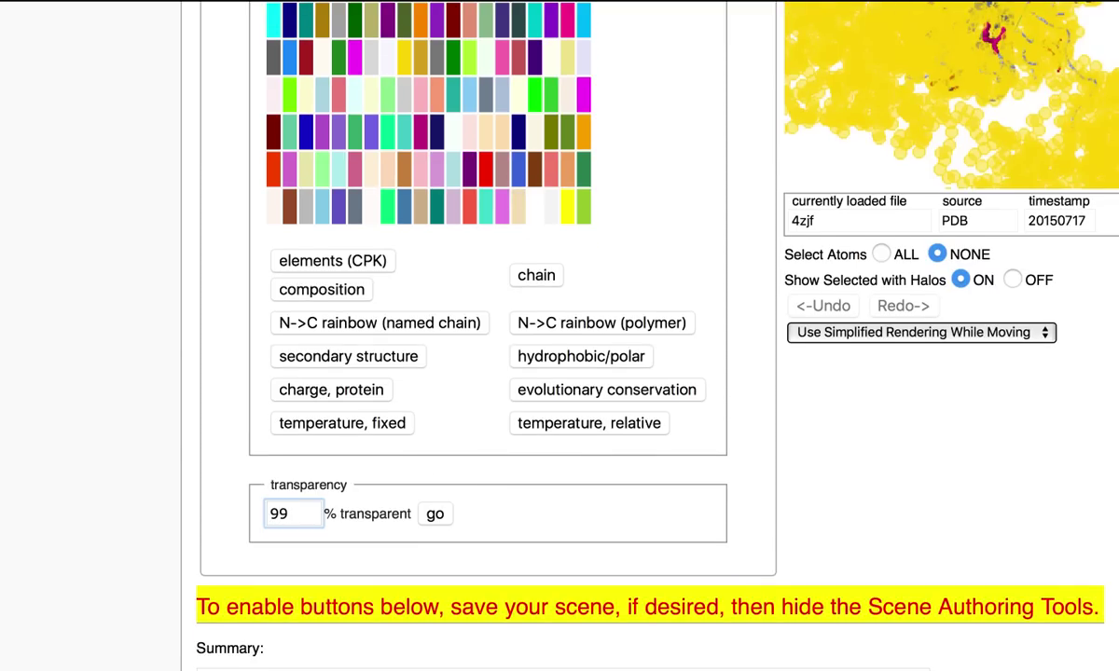
left_click(434, 515)
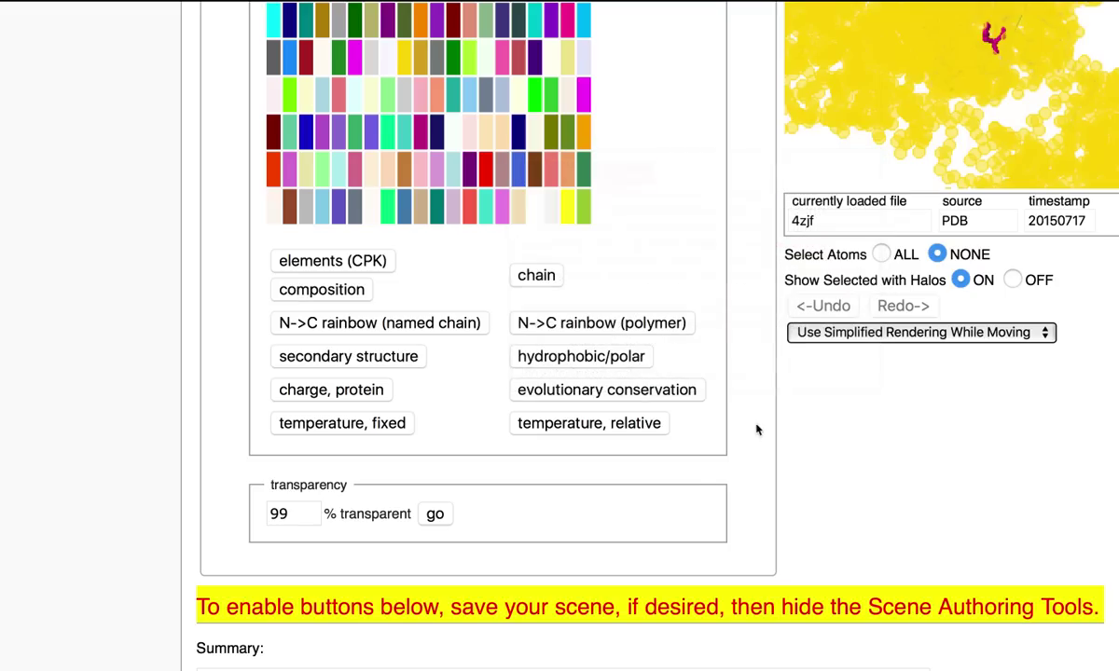
Step: Hide the selection halos and examine the faded structure around the magenta histidines at different zoom levels
scroll(720, 455, "up", 5)
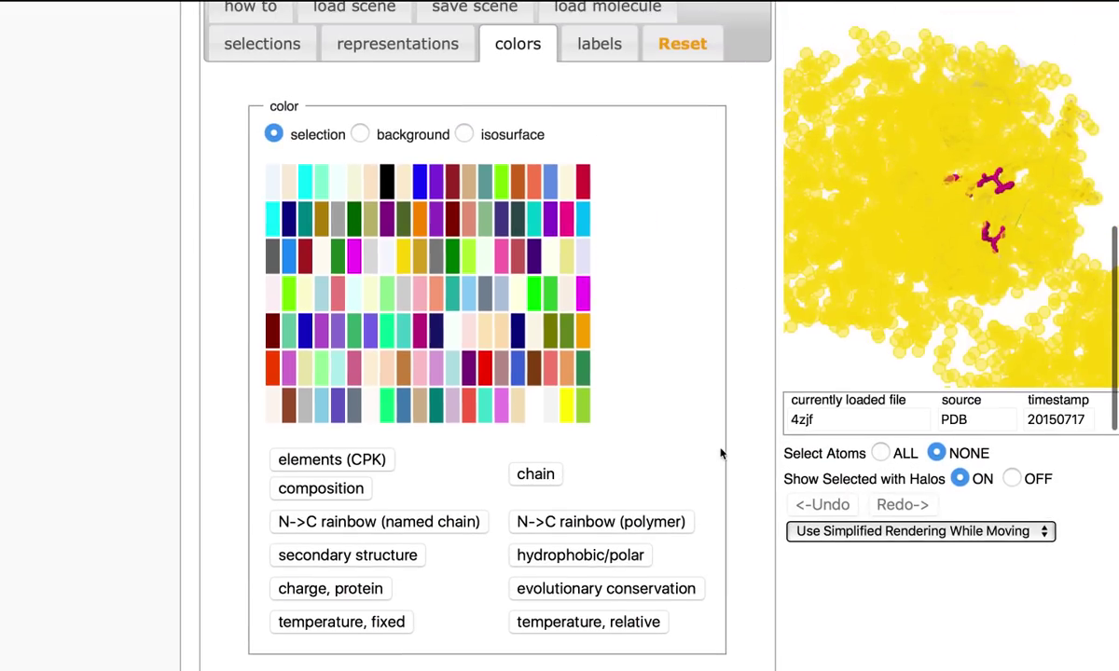
left_click(1013, 479)
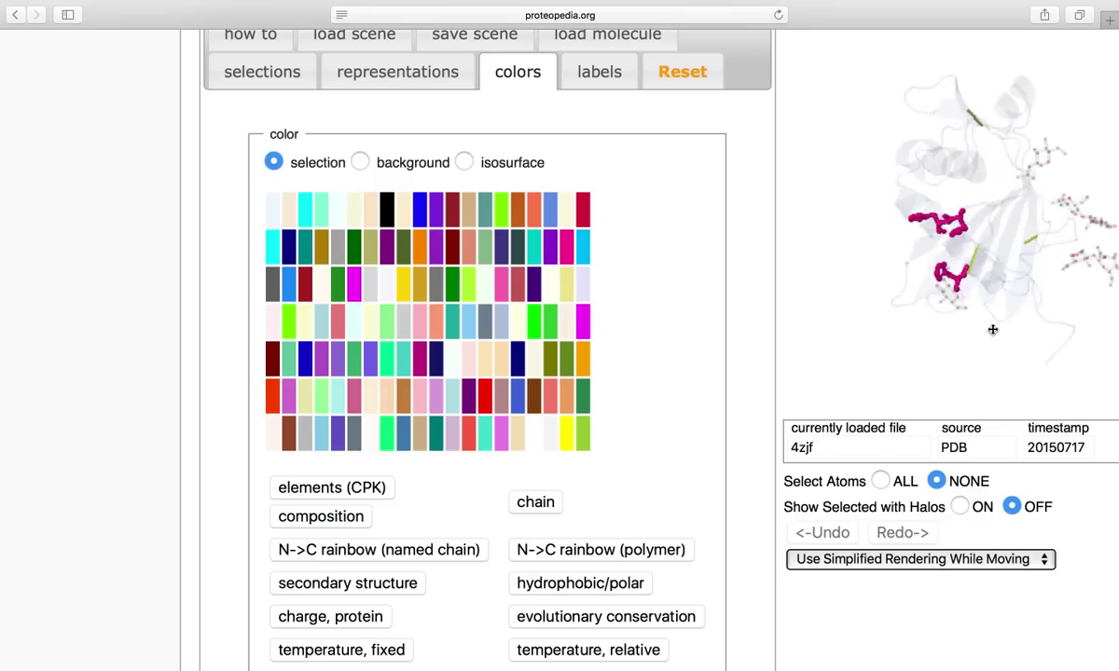
scroll(994, 327, "down", 1)
scroll(1048, 492, "right", 2)
scroll(1049, 491, "up", 1)
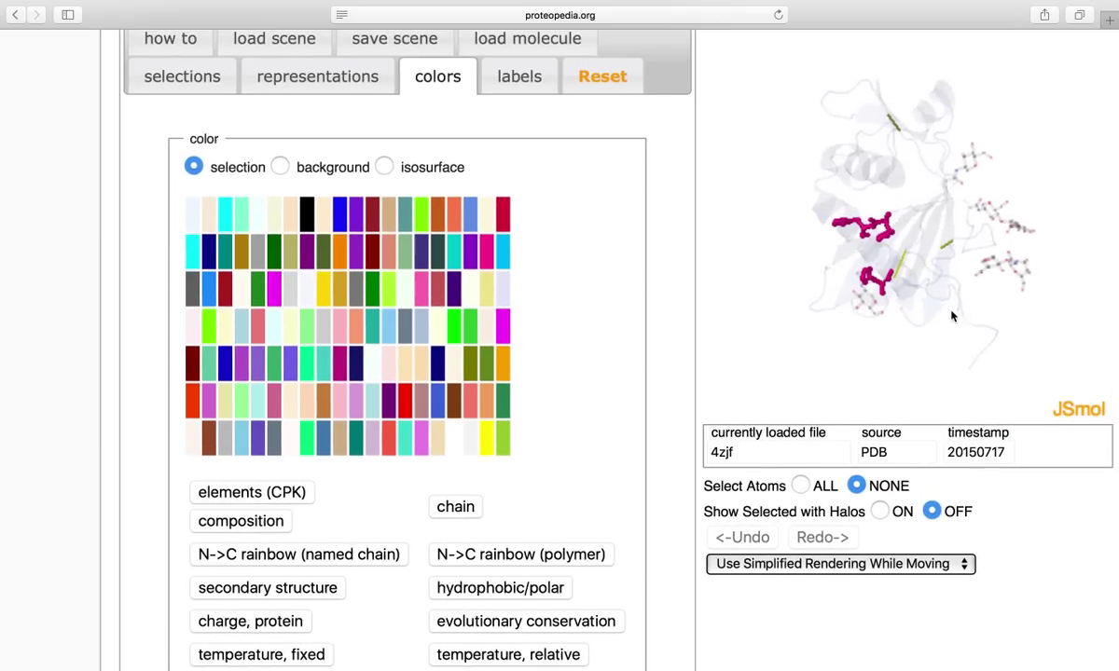
scroll(889, 297, "down", 5)
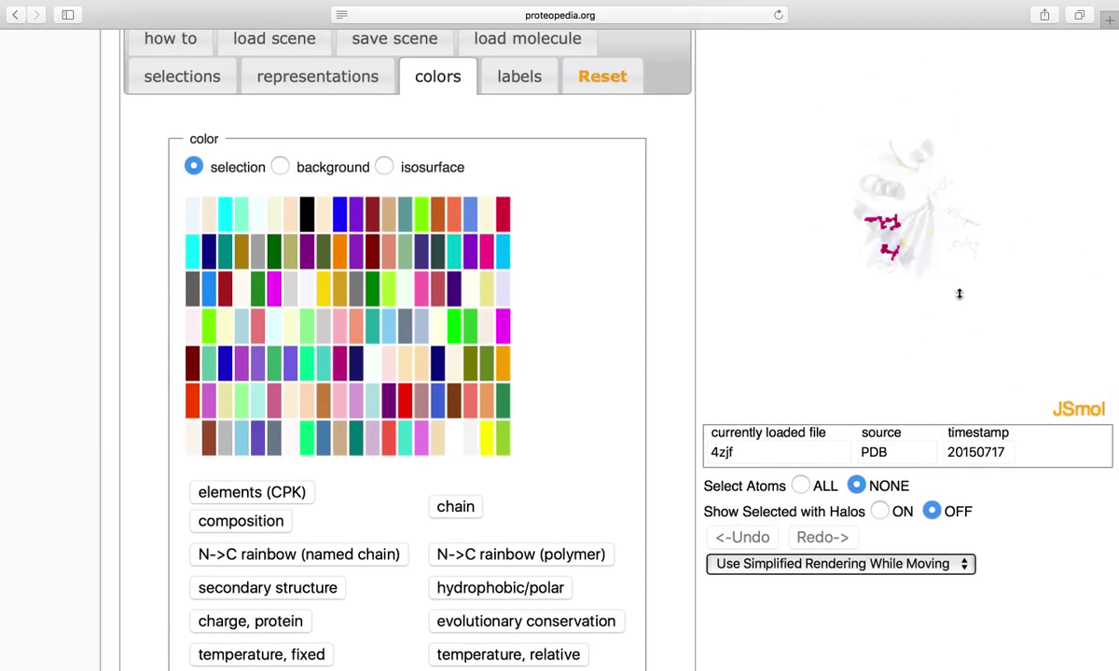
scroll(960, 293, "up", 5)
scroll(960, 293, "down", 3)
scroll(960, 294, "up", 2)
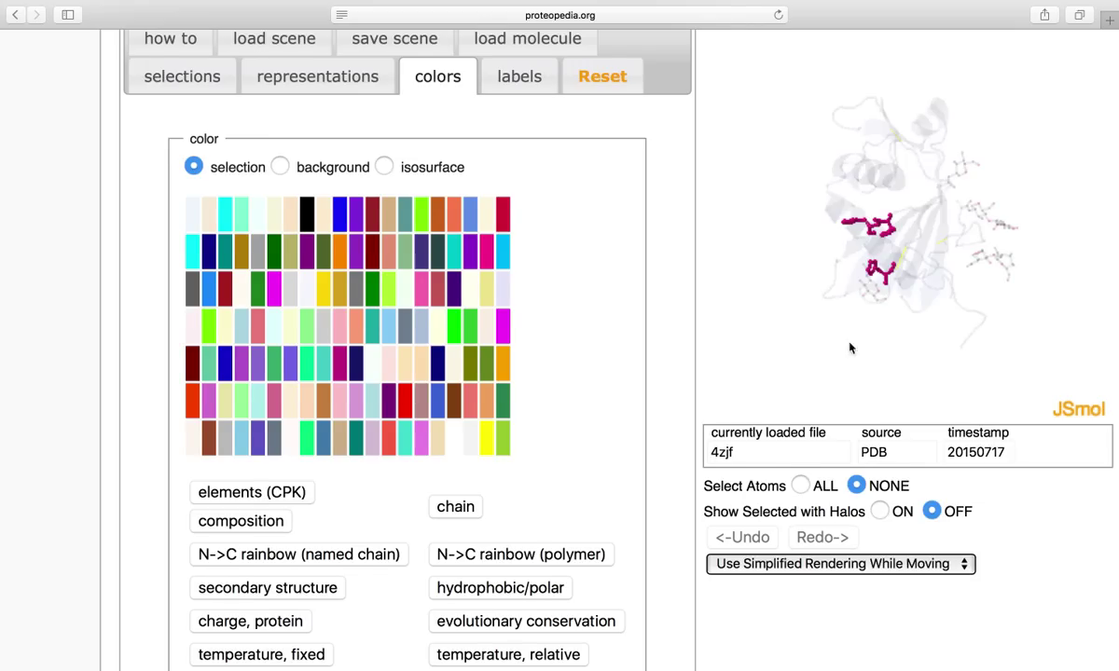
scroll(875, 397, "down", 1)
scroll(802, 429, "up", 1)
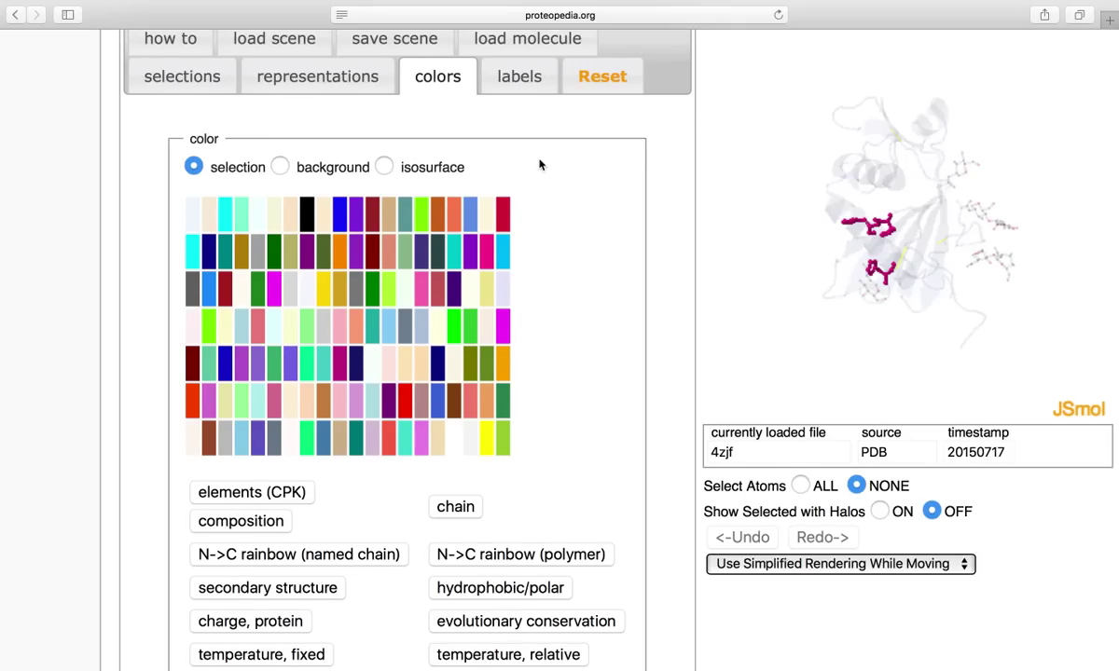
Step: Enable atom picking for labels, show halos, and select one atom on each of the three magenta histidines
left_click(519, 79)
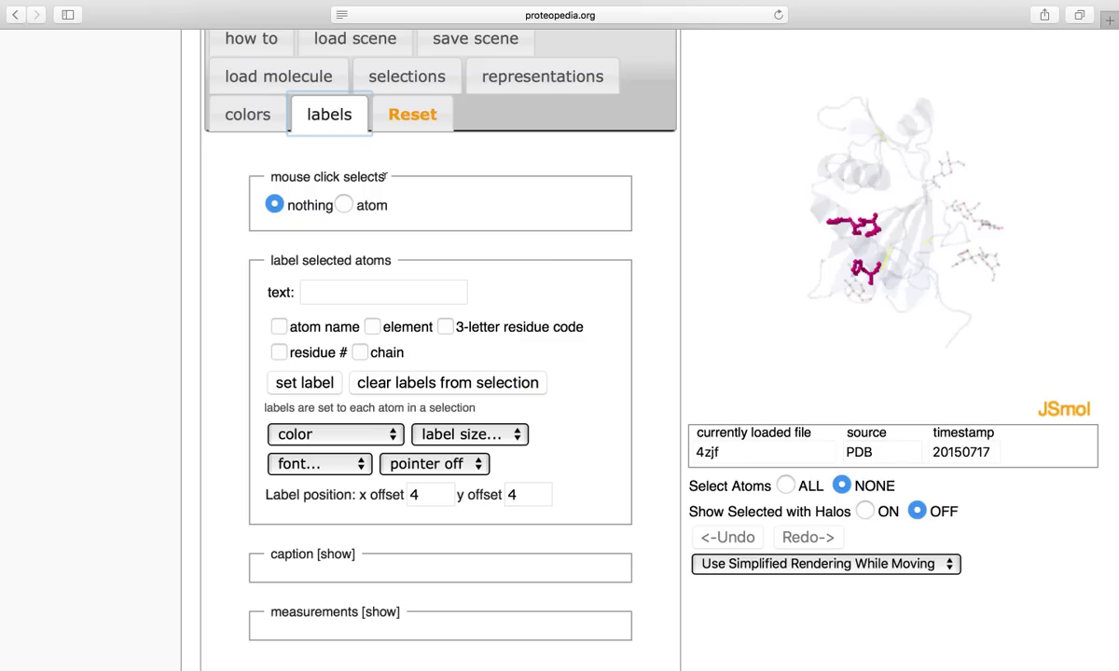
left_click(343, 206)
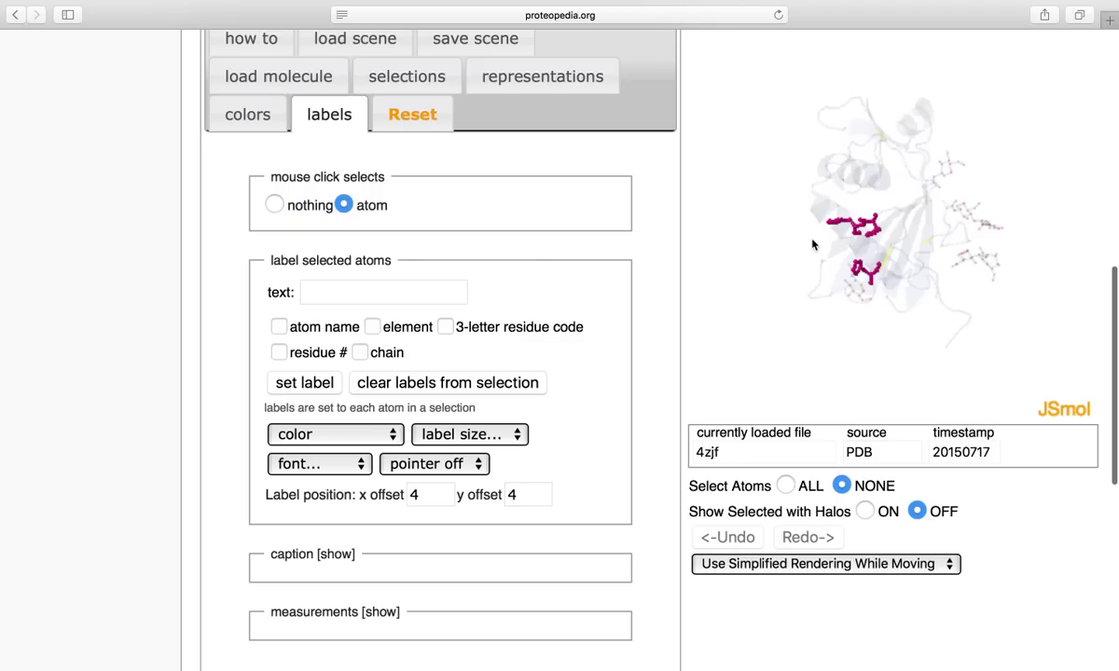
scroll(813, 245, "up", 5)
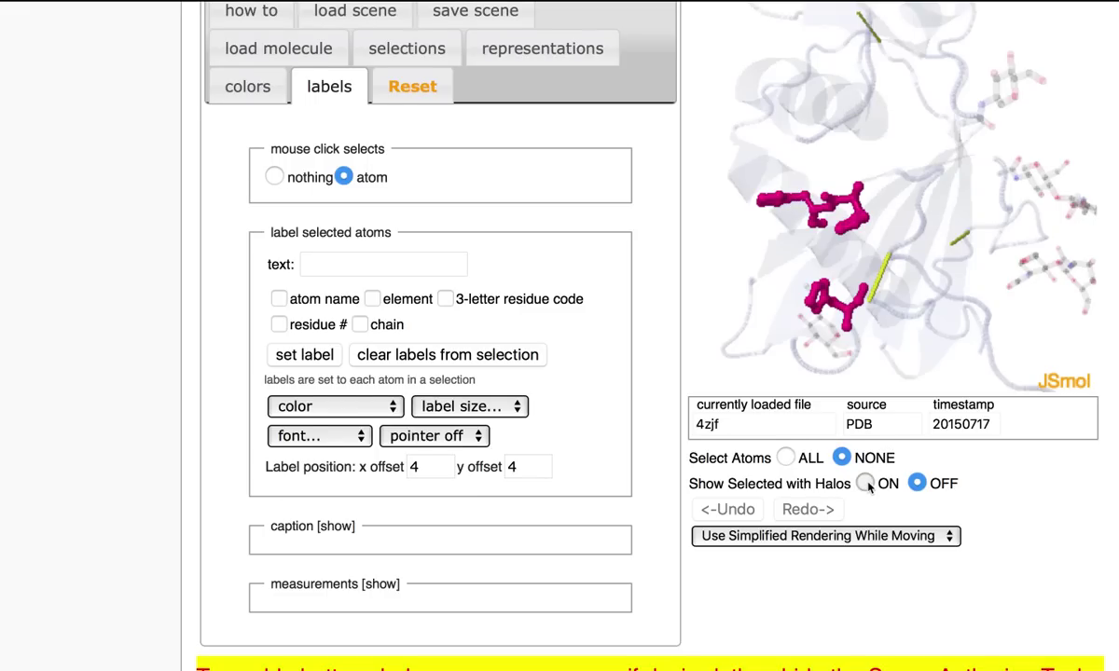
left_click(865, 484)
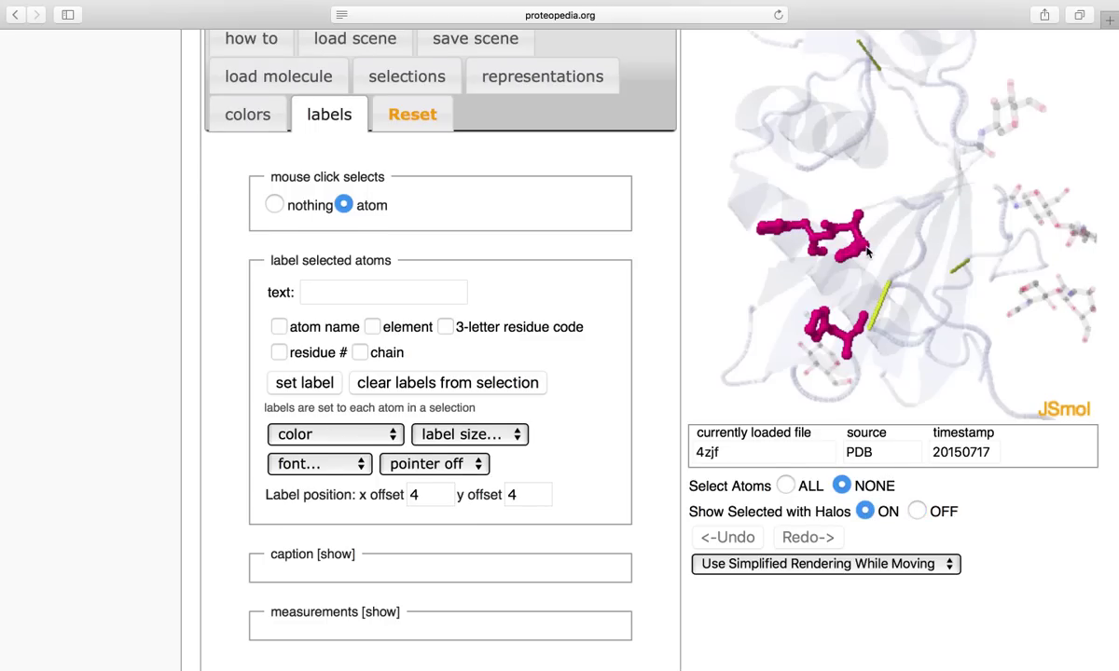
left_click(864, 248)
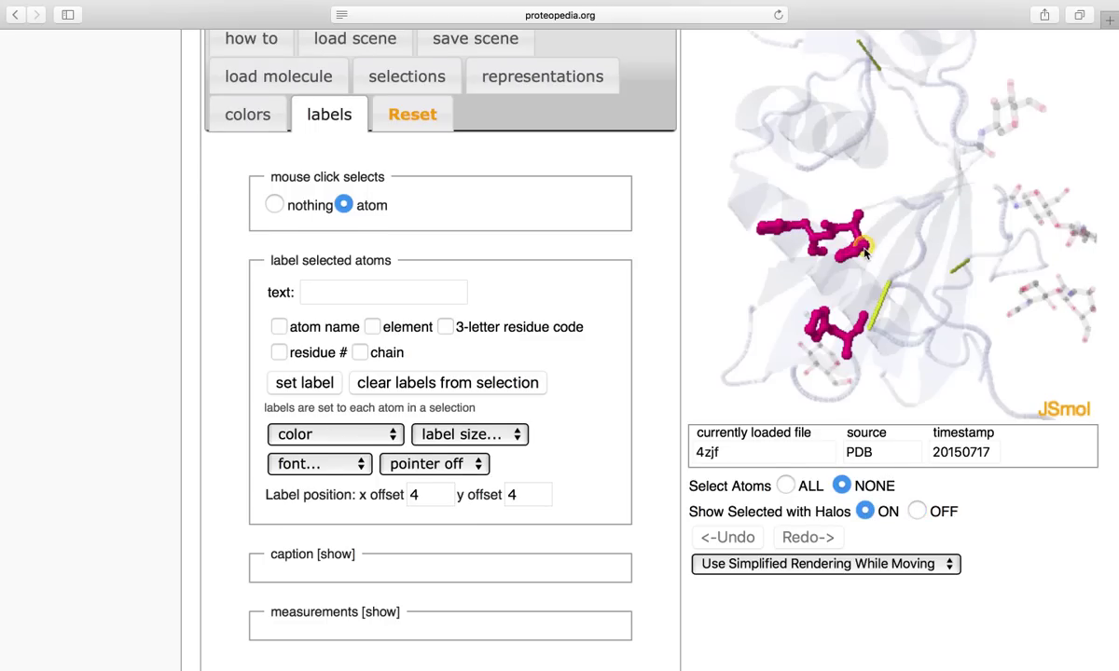
left_click(778, 233)
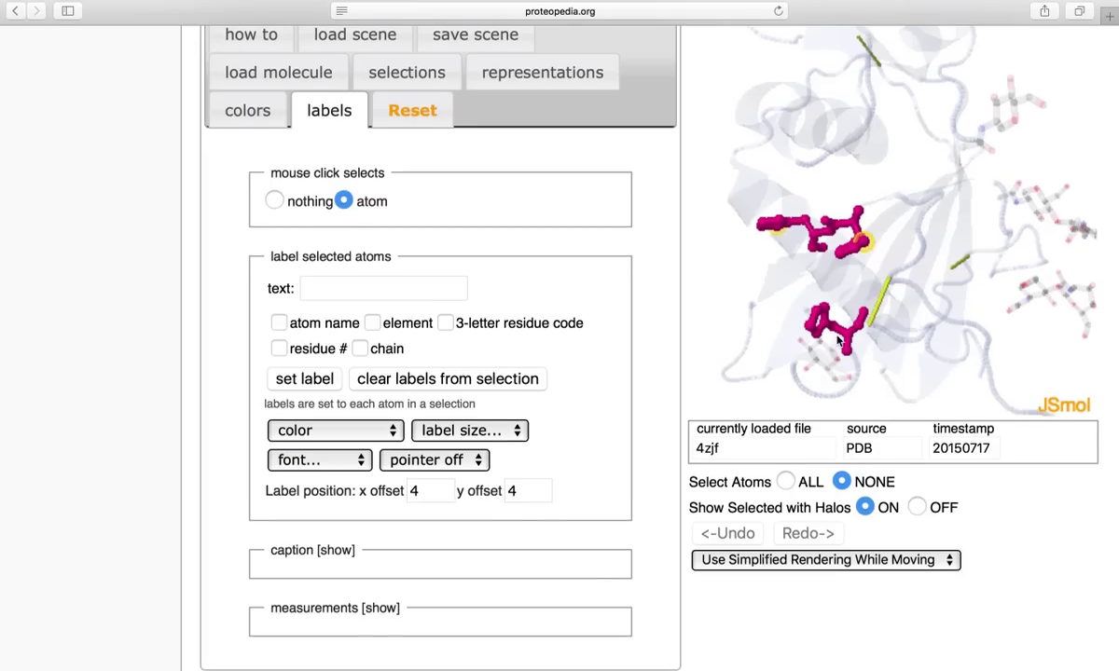
left_click(846, 343)
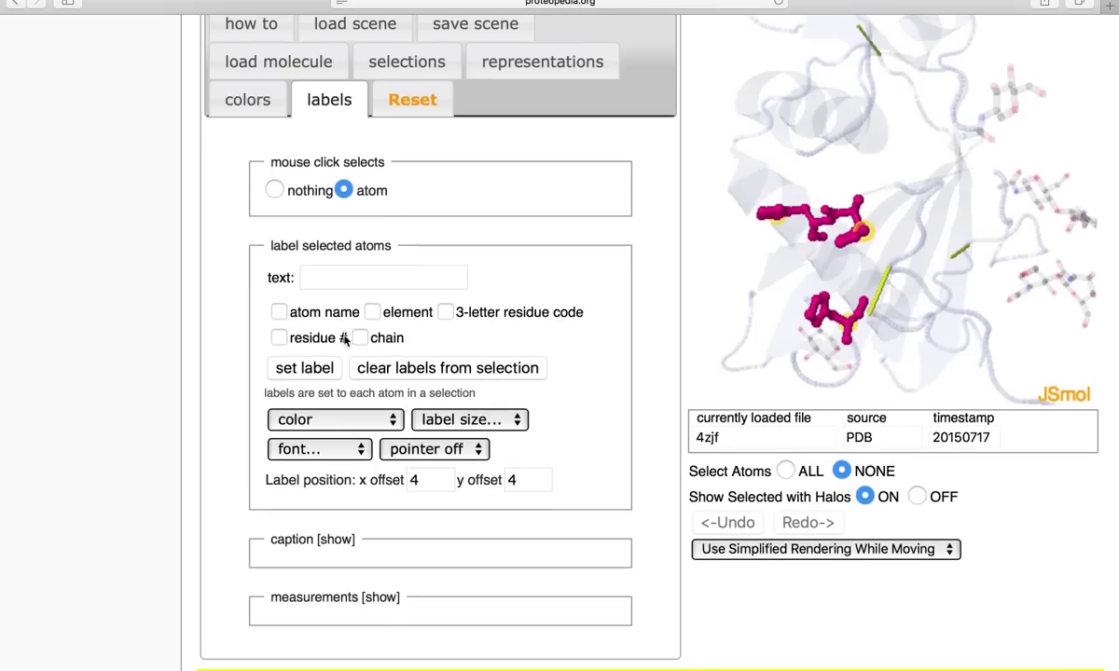
Step: Label the selected histidine atoms with their 3-letter residue code and residue number
left_click(279, 337)
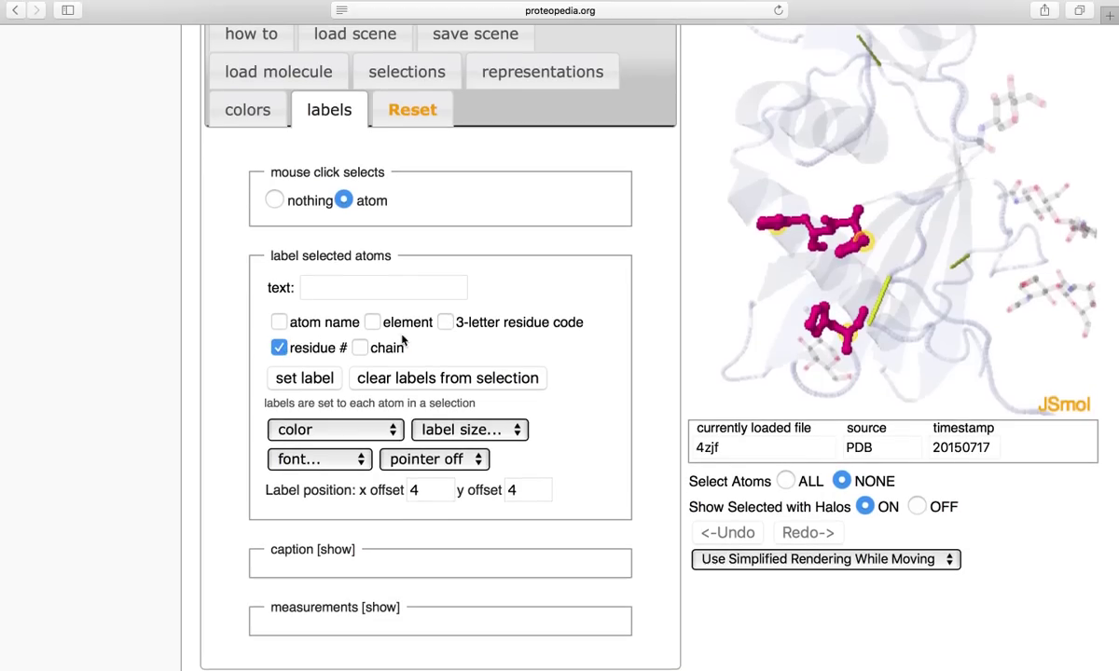
left_click(446, 312)
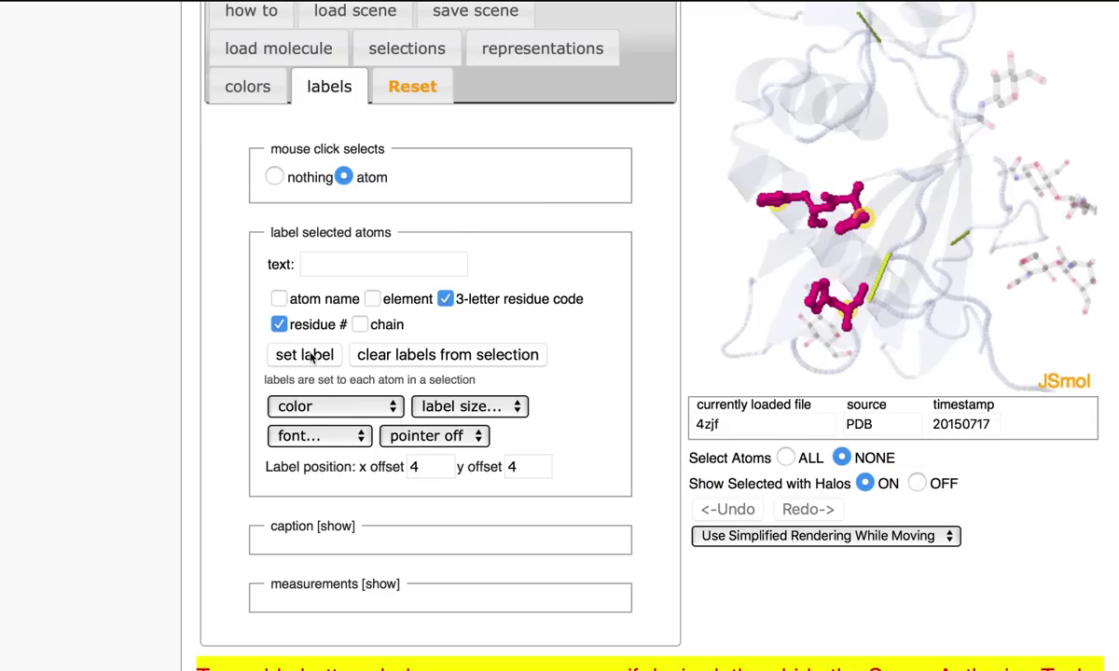
left_click(305, 356)
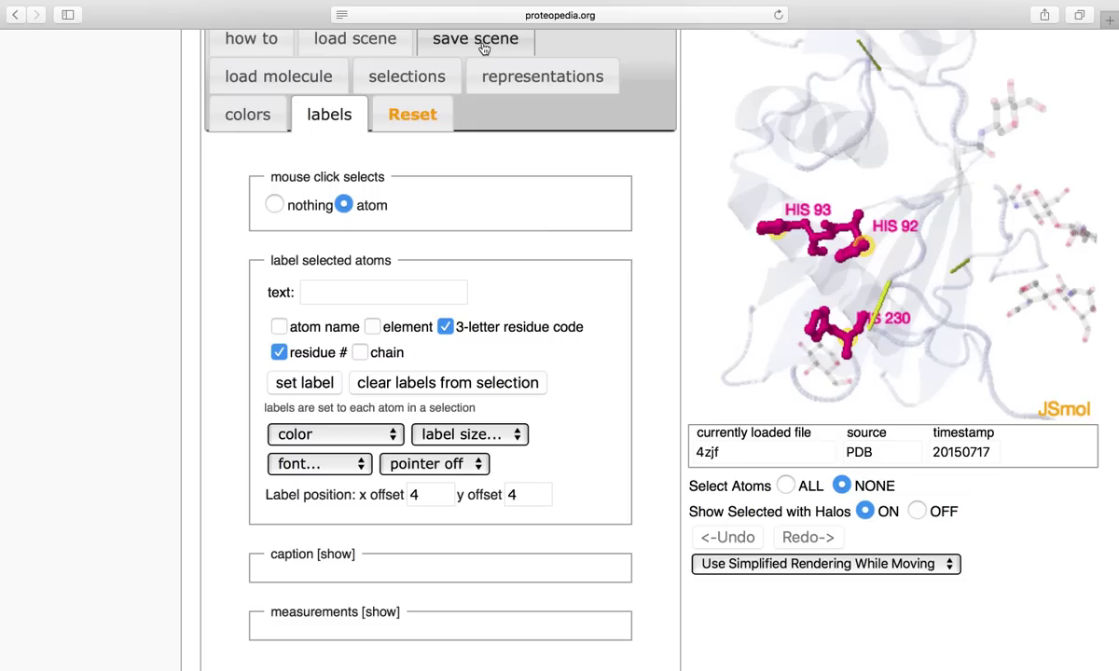
Step: Save the current scene under the name HisTriad
left_click(484, 49)
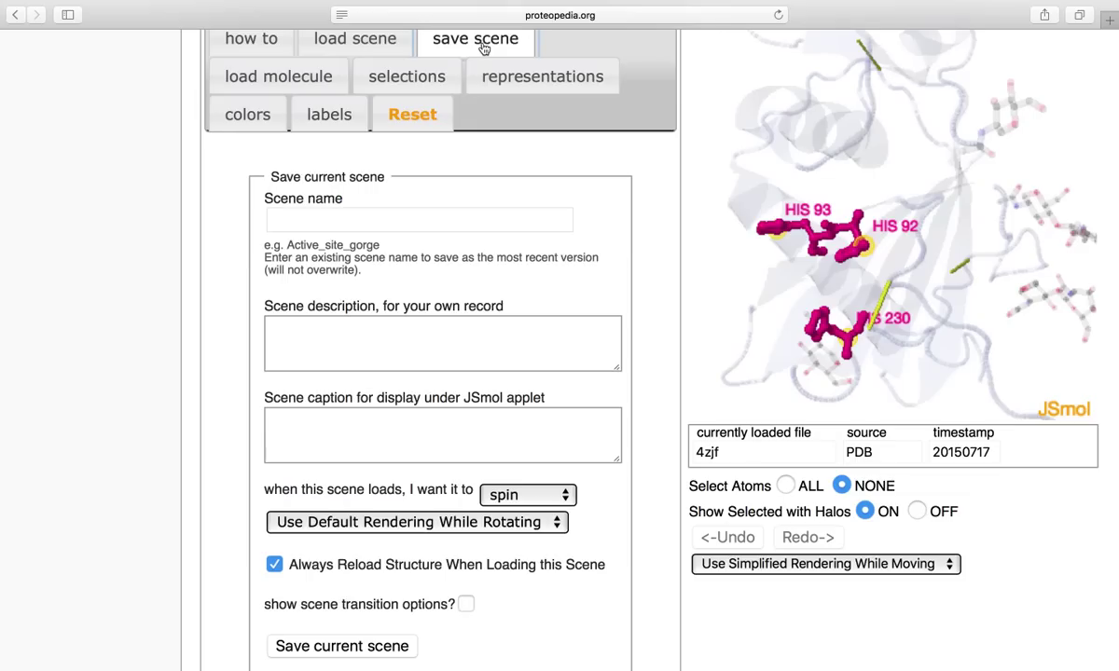
left_click(468, 221)
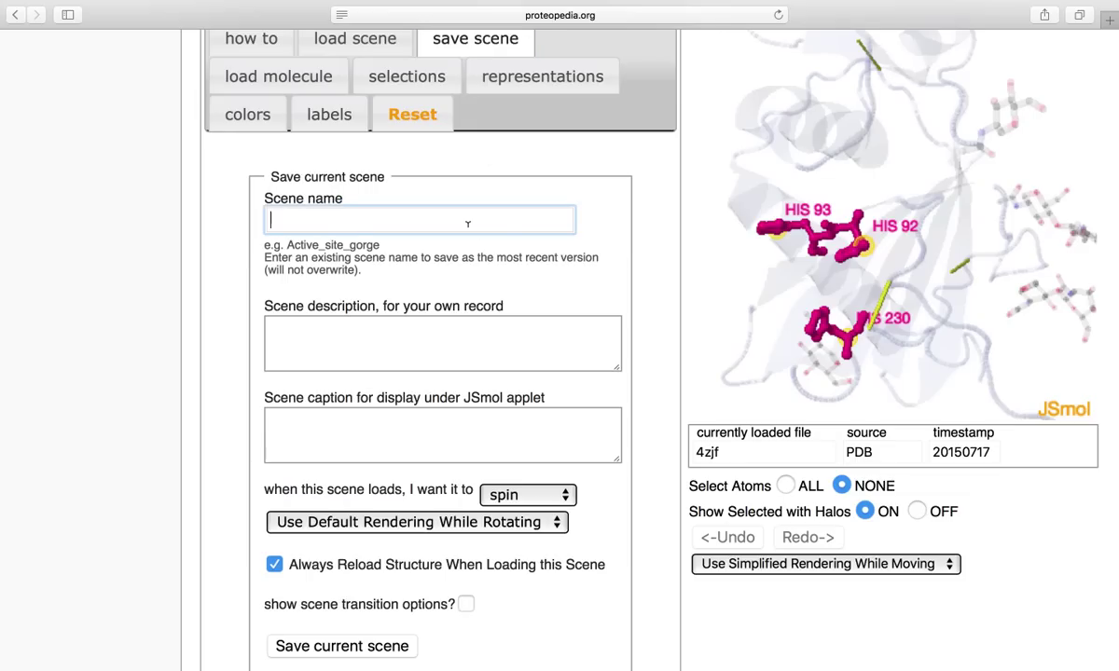
type("HisTriad")
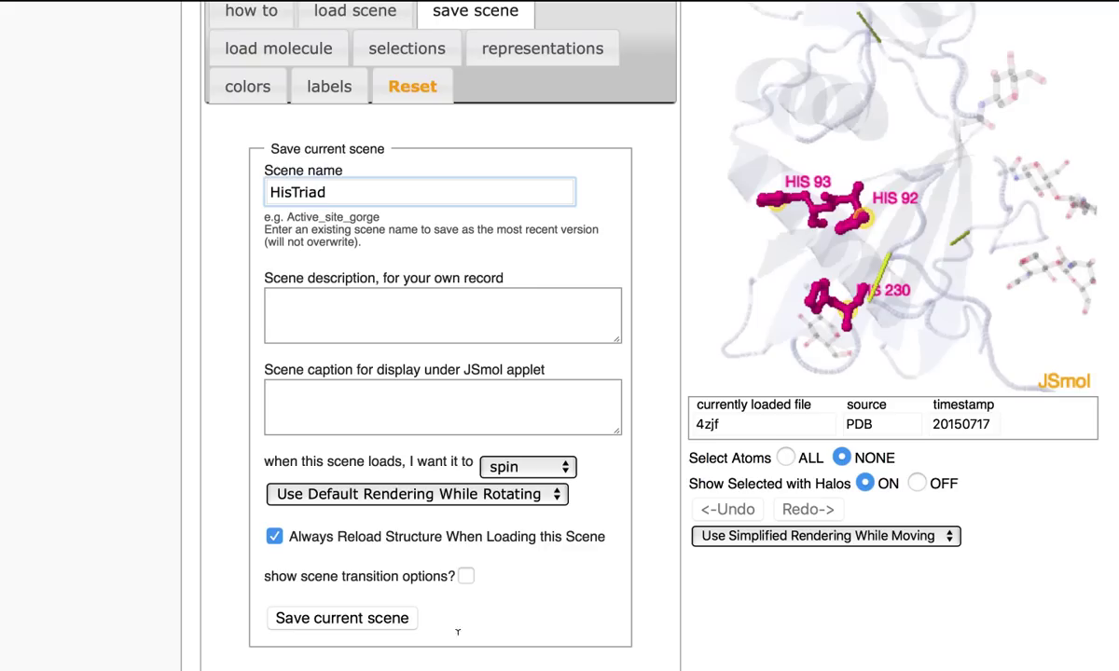
left_click(385, 620)
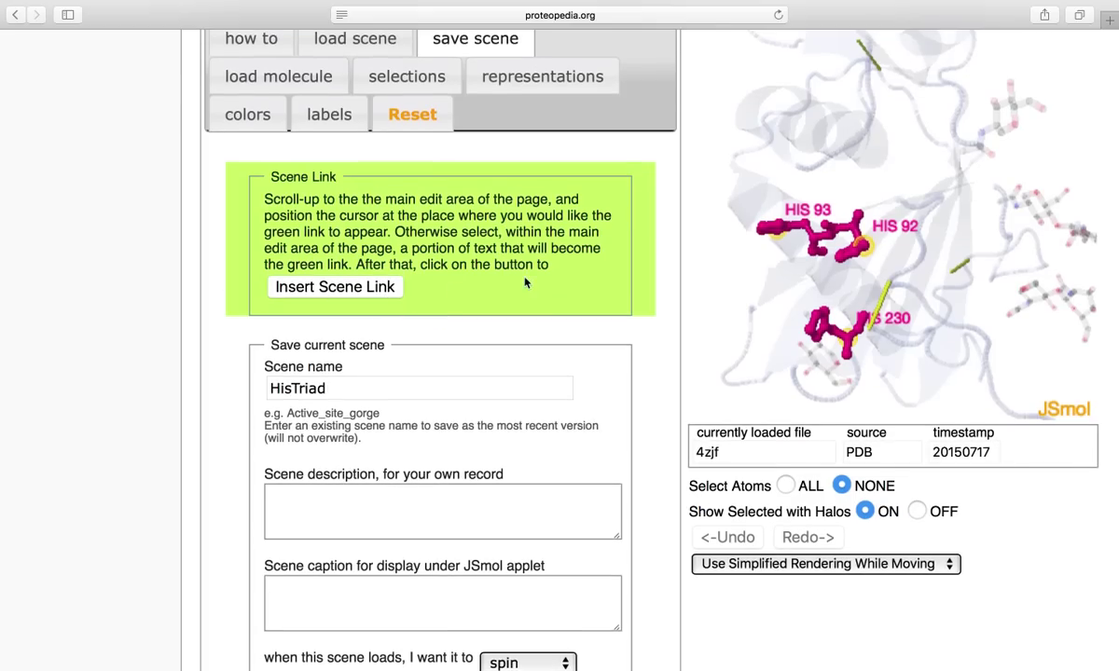
Step: Insert the saved scene link on the words "Histidine triad" in the sandbox page text
scroll(571, 156, "up", 15)
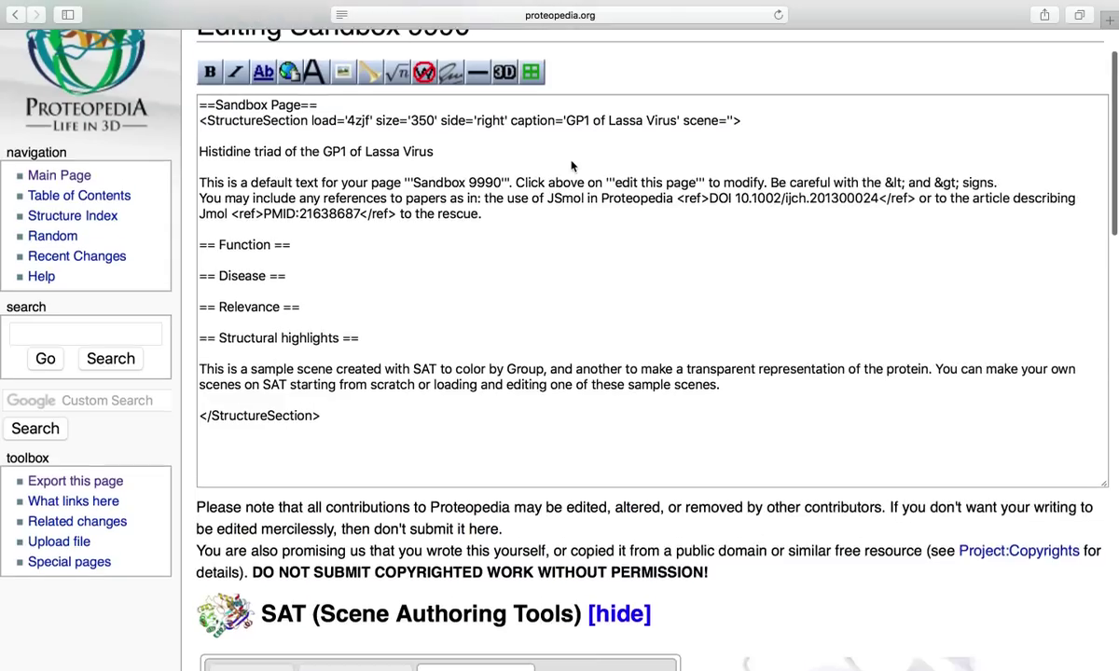
scroll(571, 165, "up", 1)
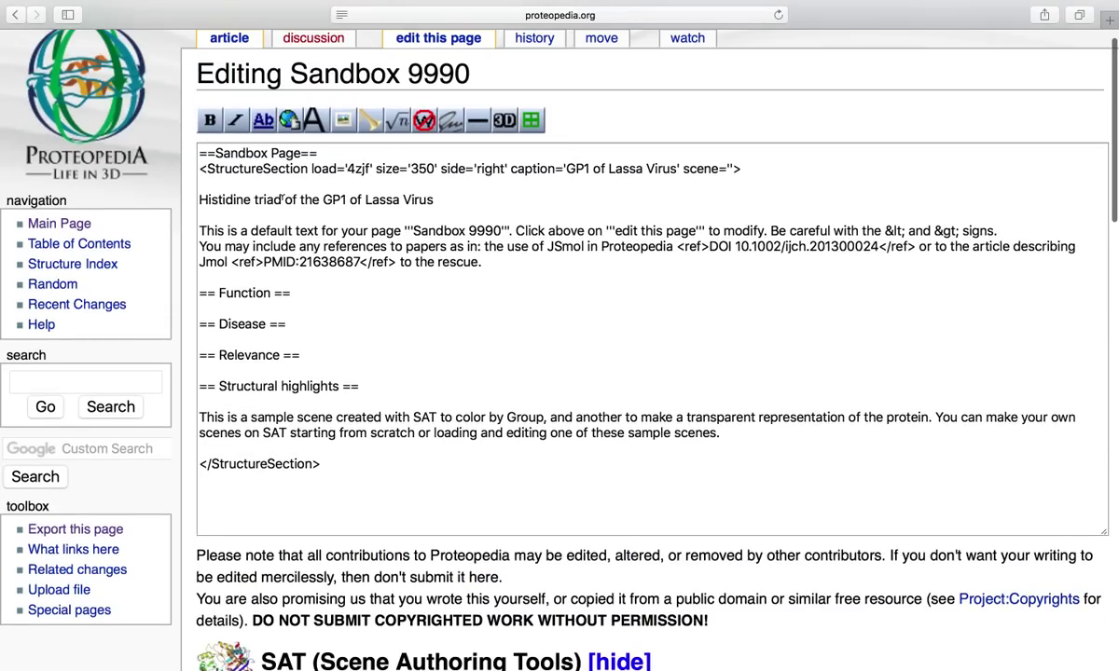
left_click_drag(282, 200, 186, 199)
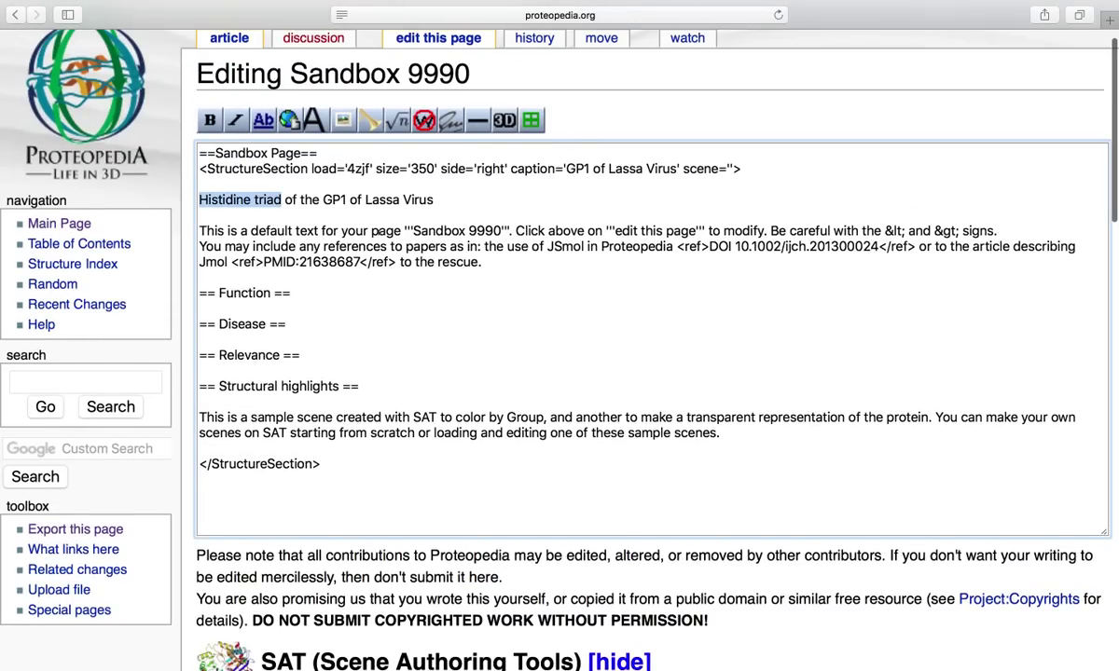
scroll(425, 299, "down", 8)
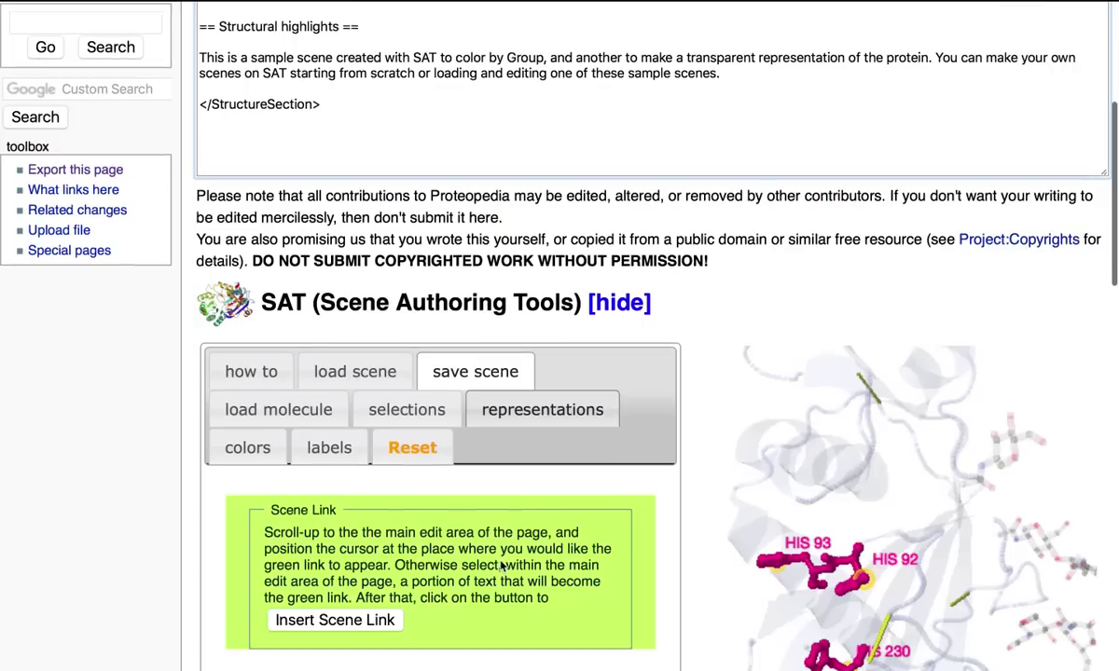
scroll(503, 566, "down", 1)
left_click(373, 582)
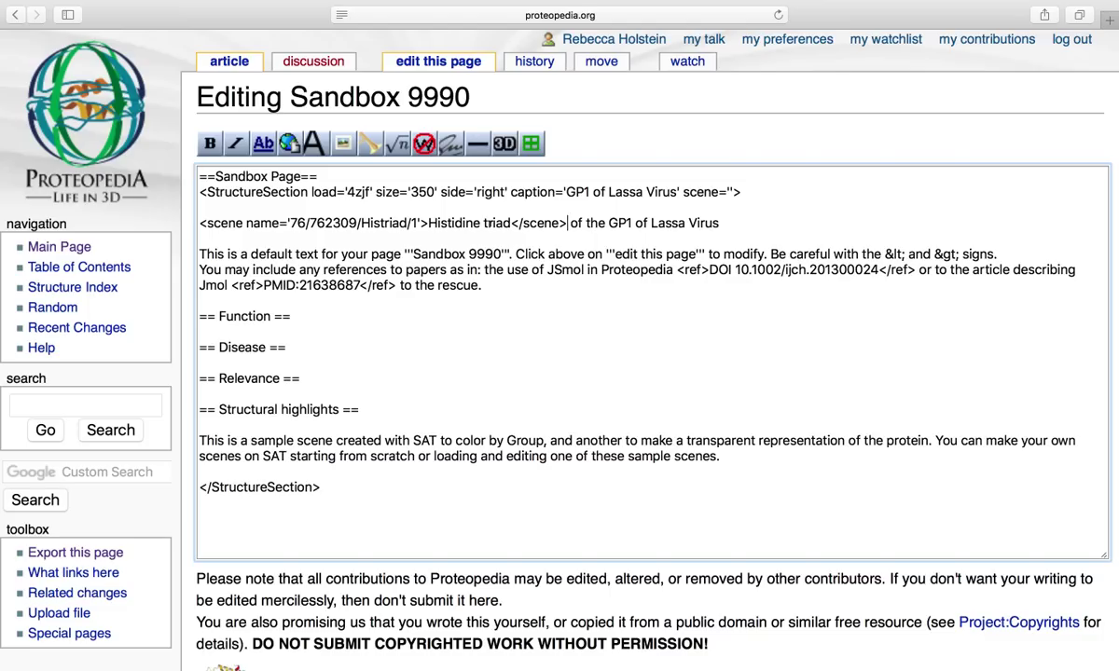
scroll(585, 481, "down", 1)
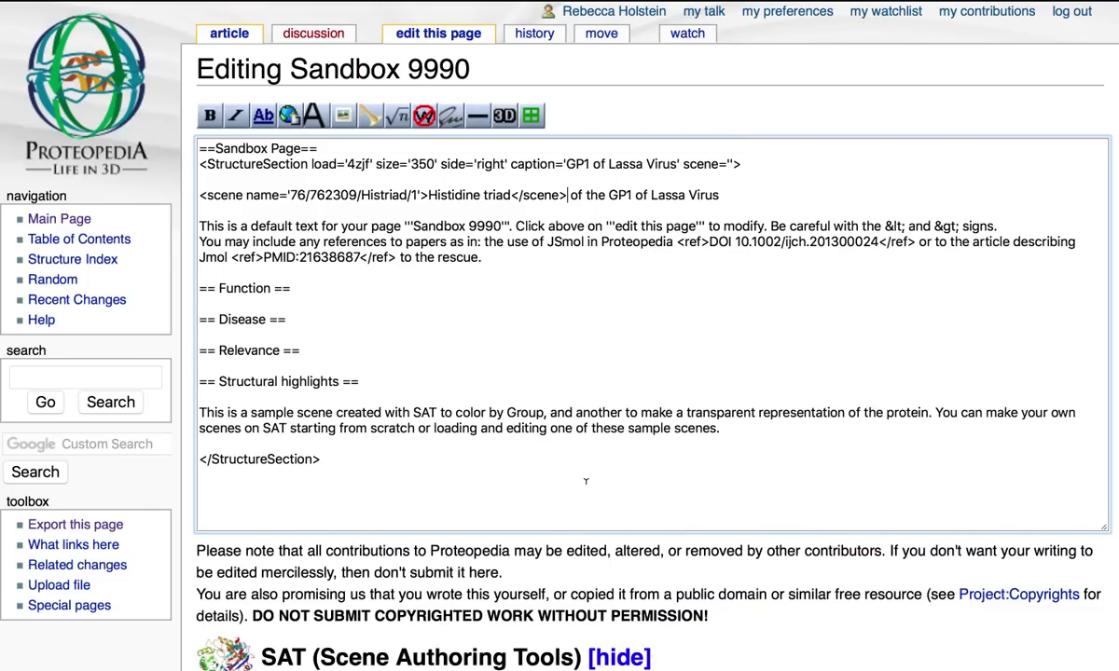
scroll(560, 594, "down", 4)
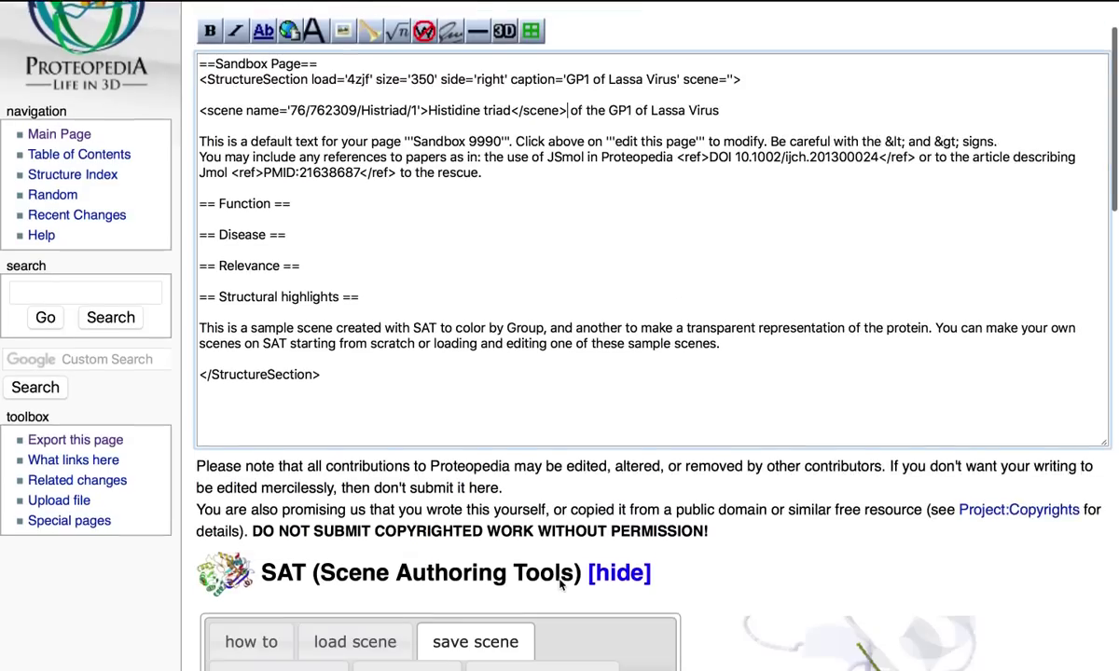
scroll(559, 585, "up", 1)
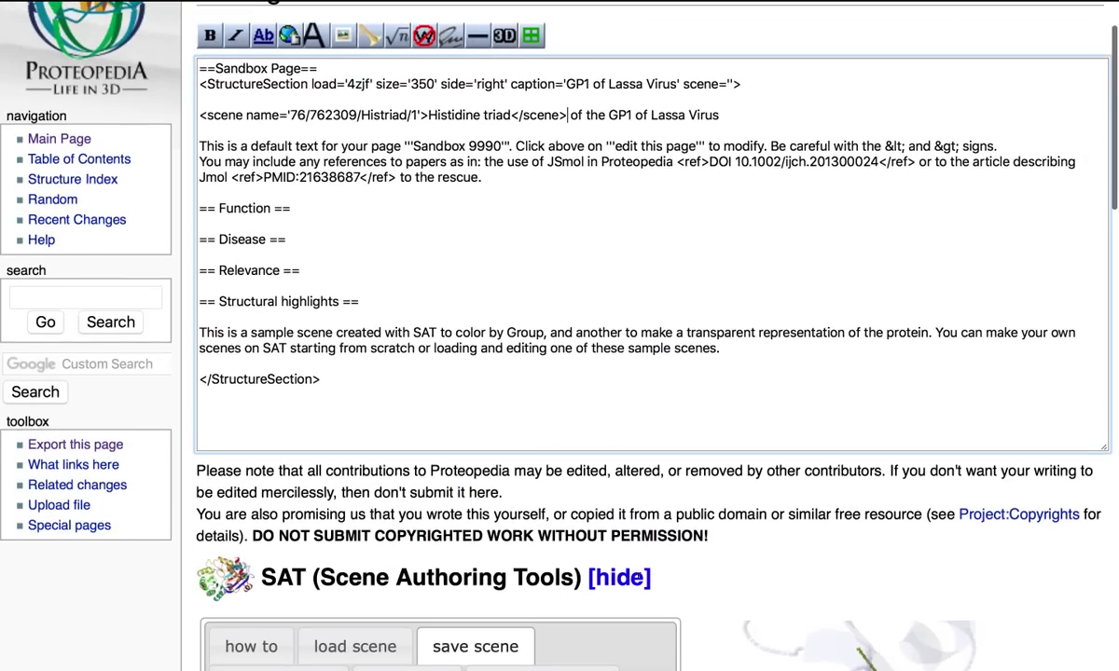
Step: Hide the Scene Authoring Tools and preview the sandbox page, checking the scene opened by the "Histidine triad" green link
left_click(567, 115)
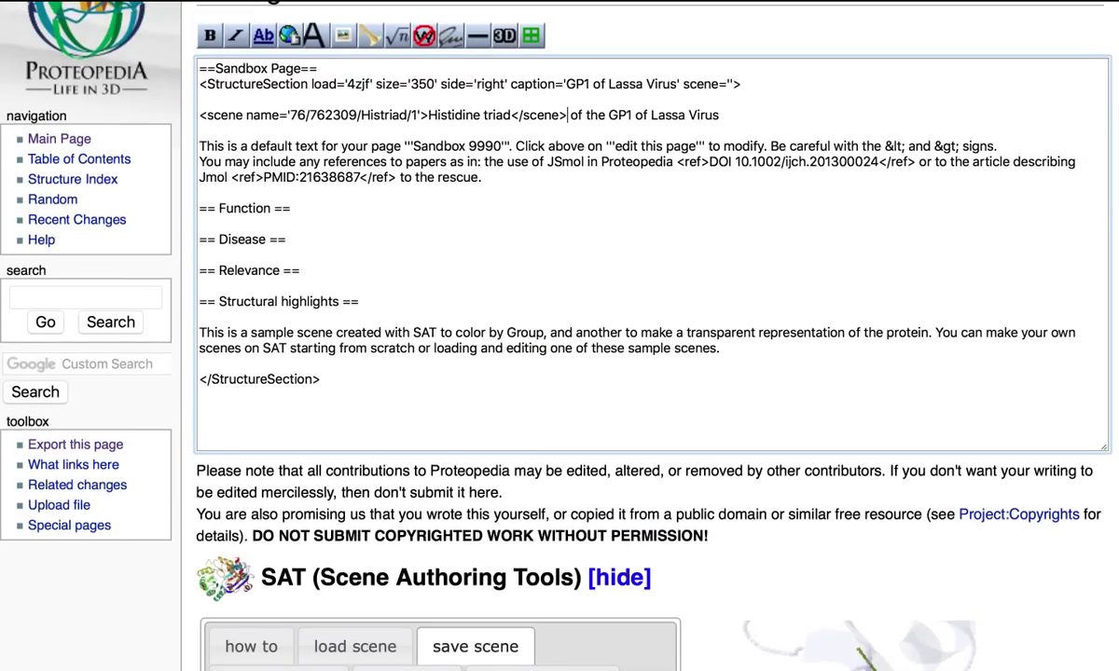
left_click(619, 577)
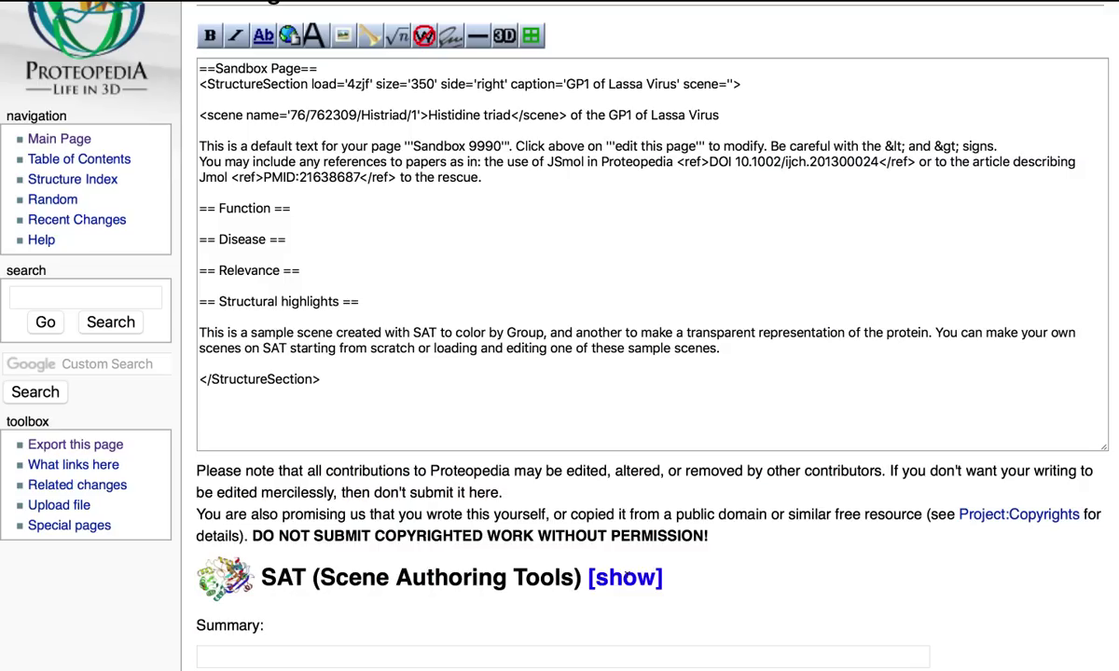
scroll(729, 537, "down", 3)
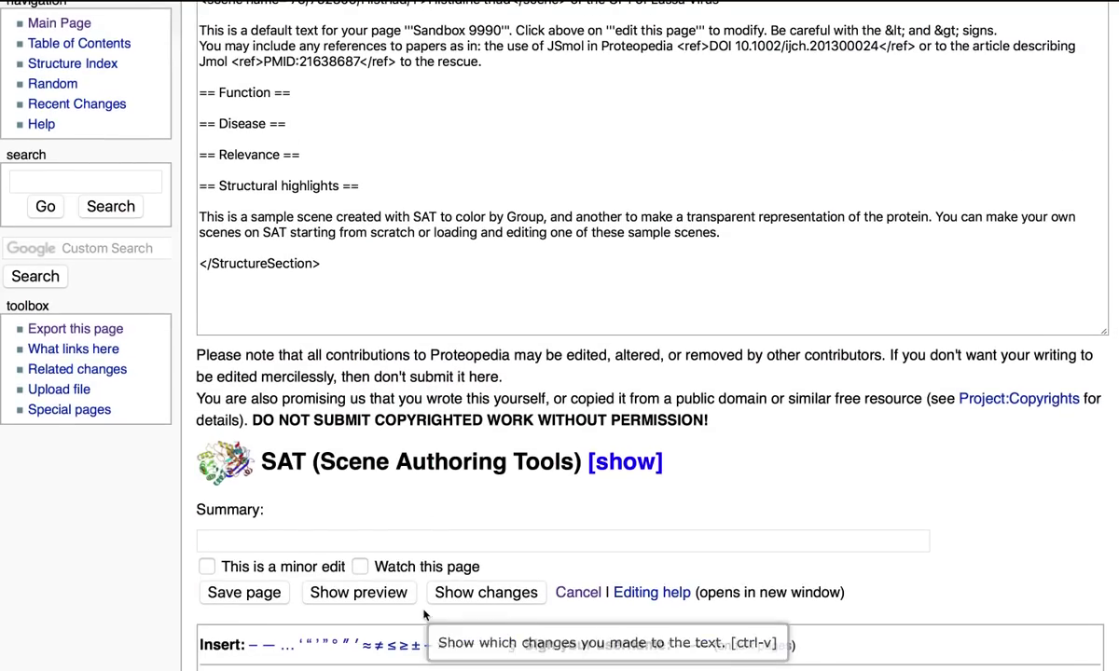
left_click(401, 595)
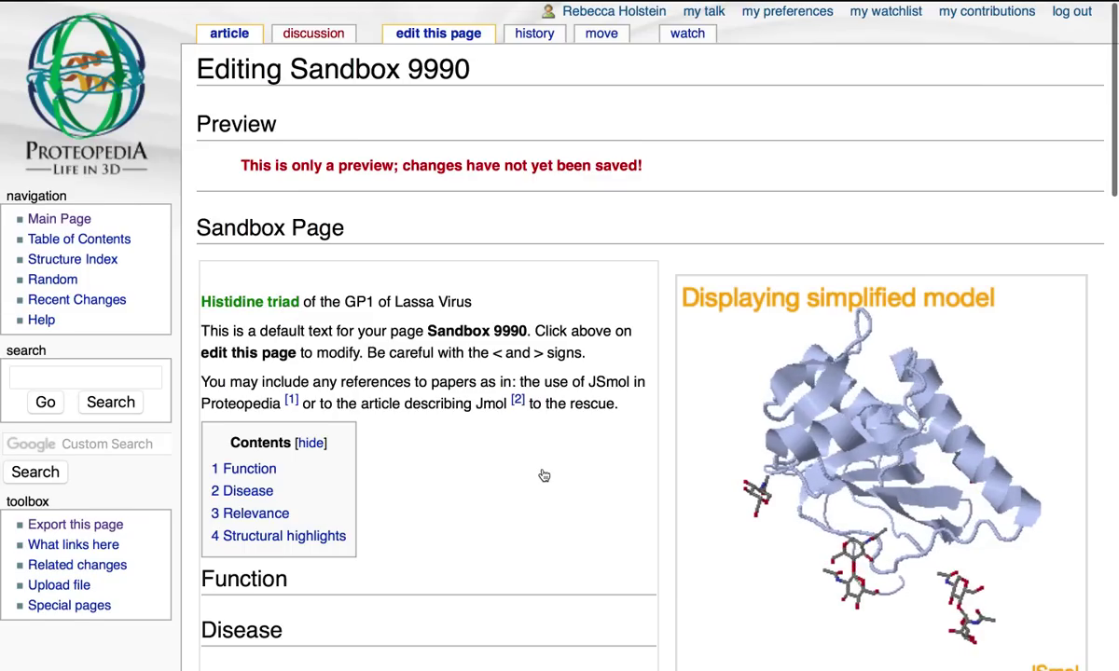
scroll(543, 475, "down", 1)
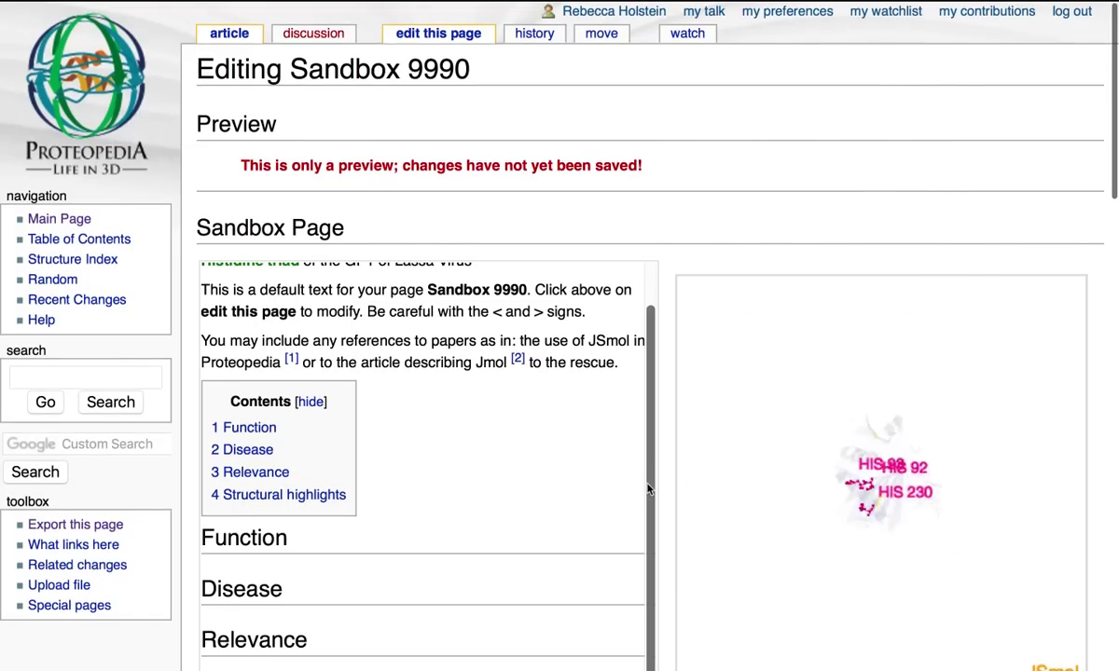
scroll(653, 485, "down", 2)
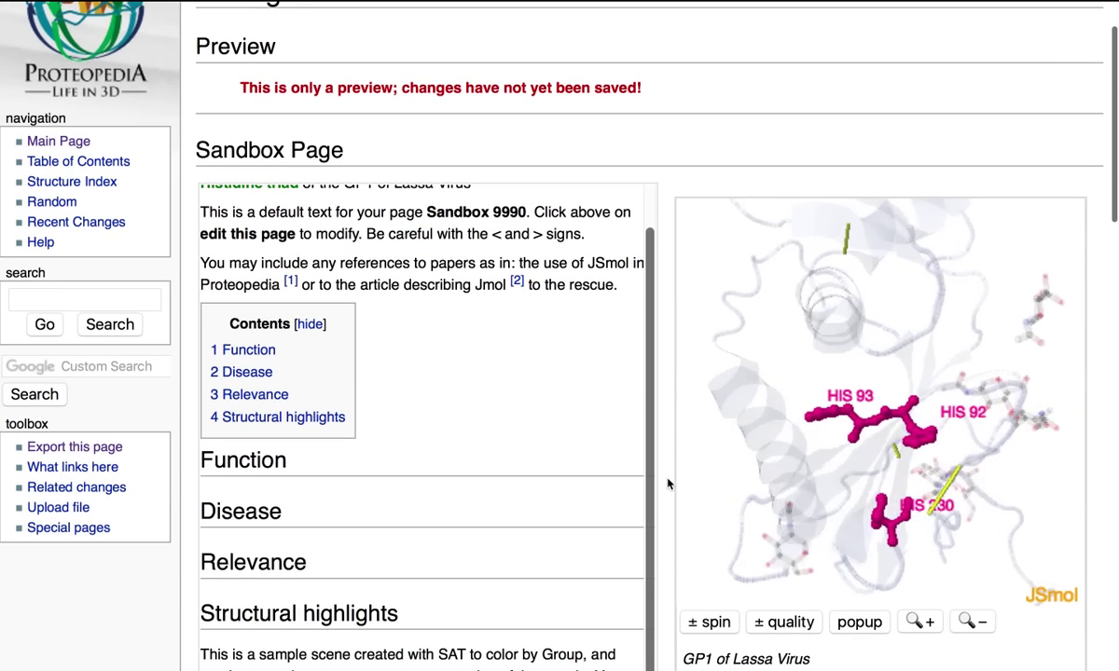
Step: Save the edited Sandbox 9990 page with its "Histidine triad" scene link
scroll(668, 483, "down", 2)
scroll(668, 483, "down", 10)
scroll(667, 483, "down", 10)
scroll(682, 310, "down", 5)
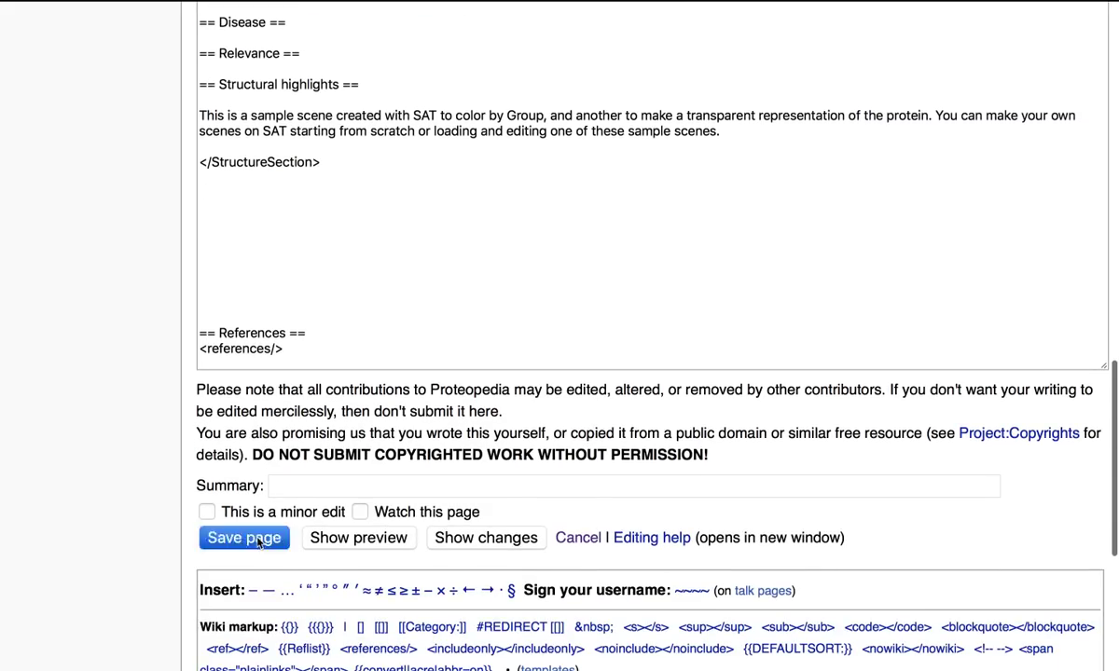
left_click(257, 541)
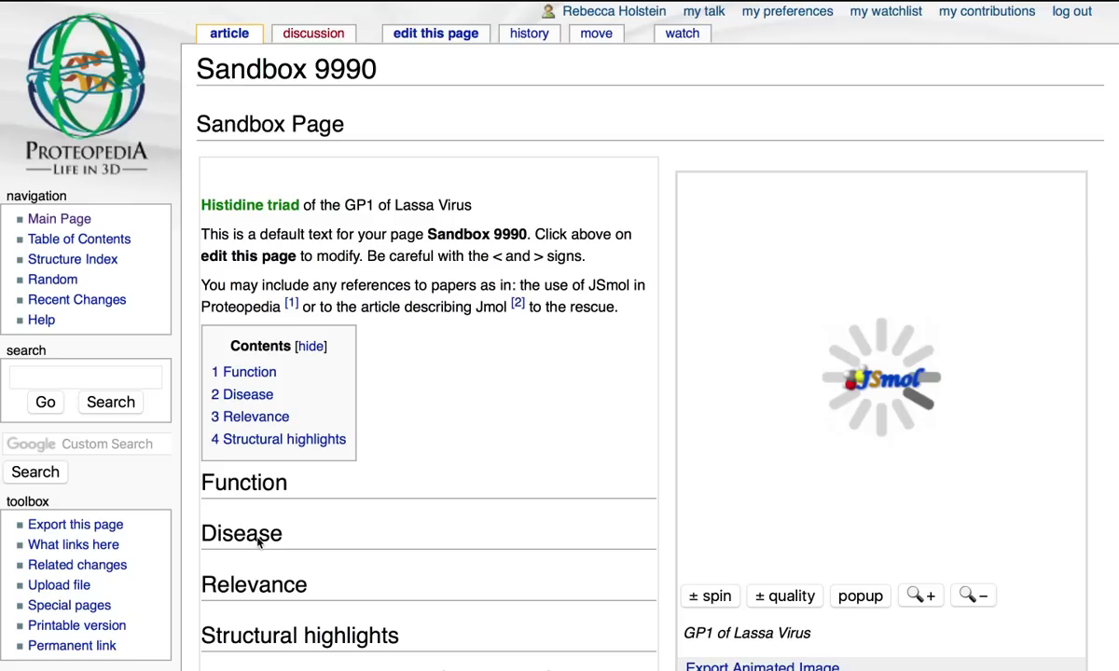